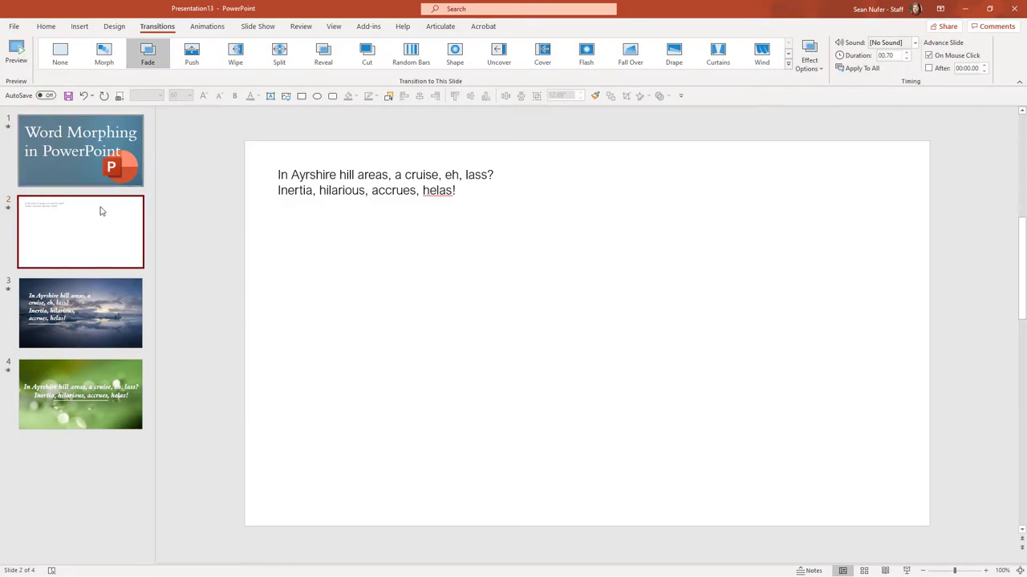
# Widen slide 3's poem text box to 8.74" so 'Inertia, hilarious, accrues,' sits above 'helas!'
pyautogui.click(88, 309)
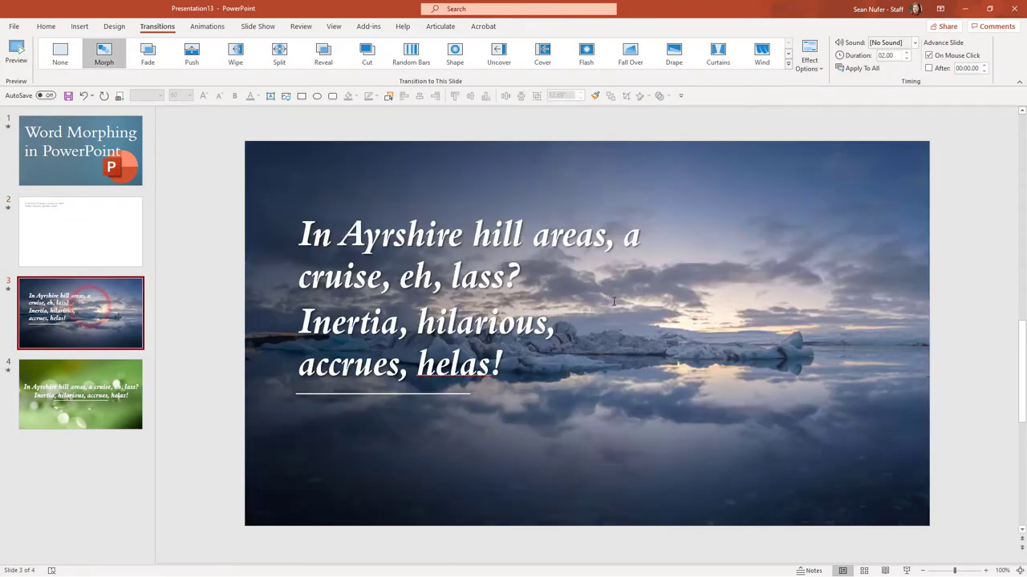
pyautogui.click(543, 245)
pyautogui.moveTo(663, 284); pyautogui.dragTo(739, 275)
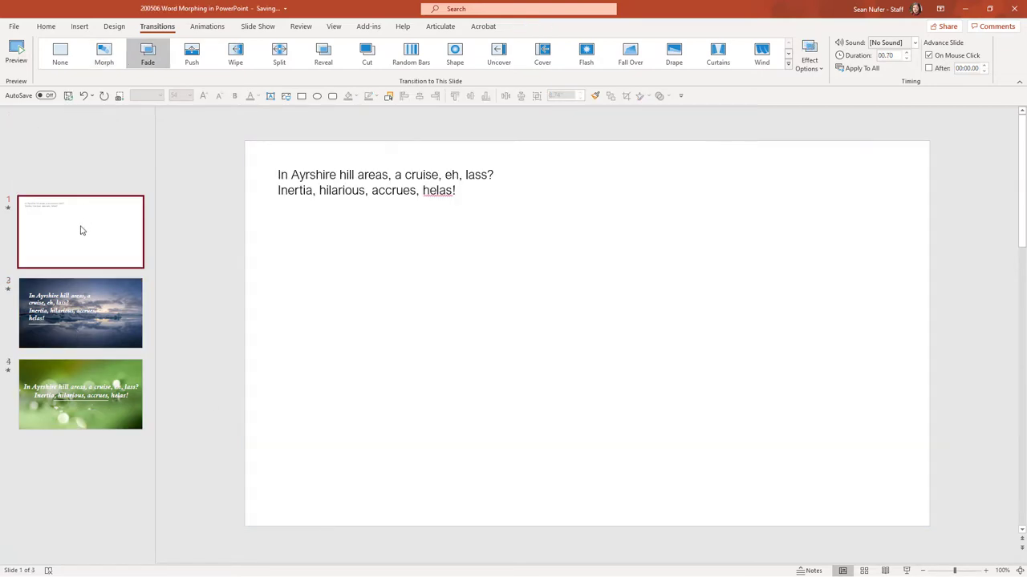
# Delete the picture slides and duplicate the plain poem slide
pyautogui.click(74, 255)
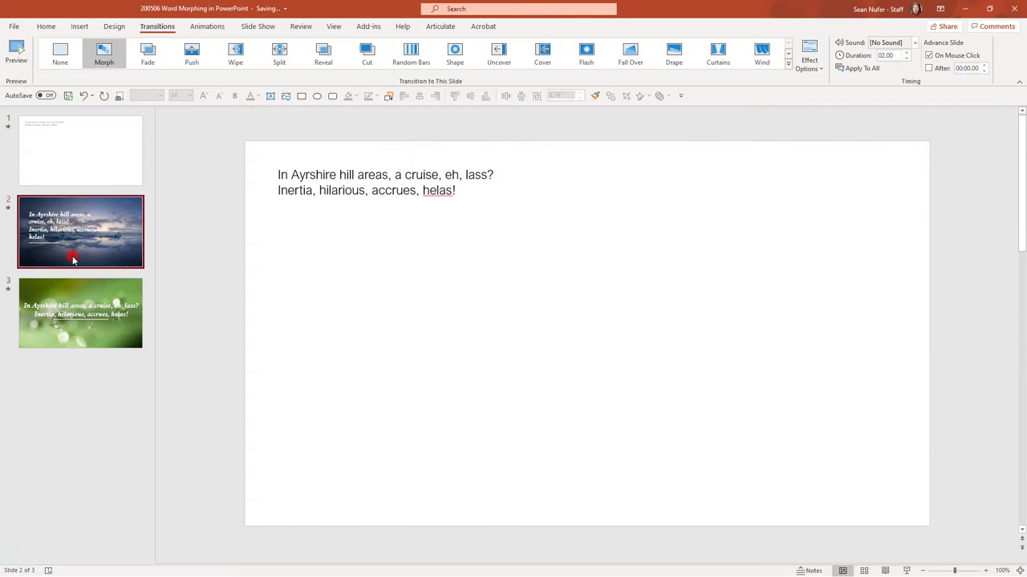
pyautogui.press('Delete')
pyautogui.press('Delete')
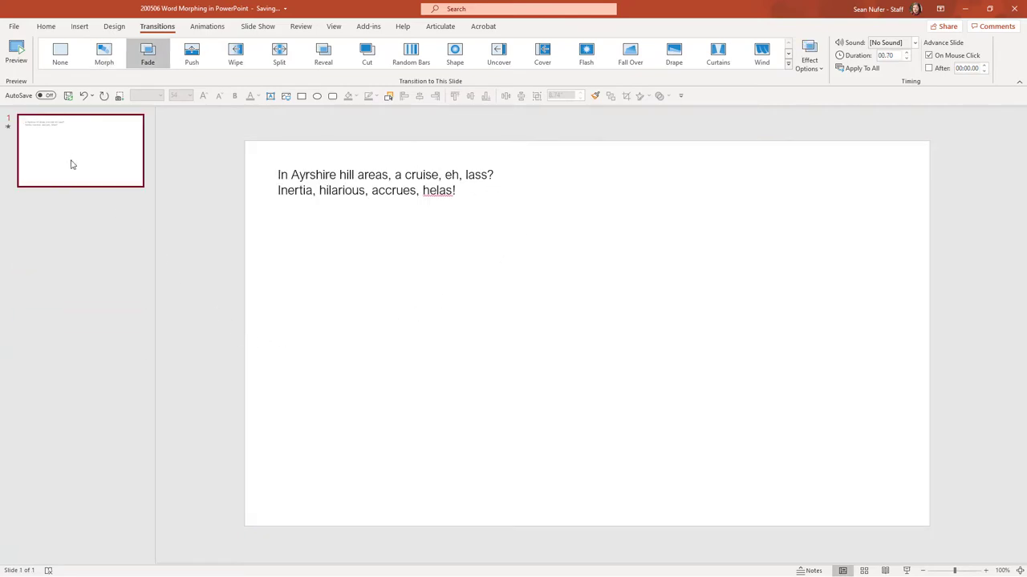
pyautogui.hotkey('ctrl', 'd')
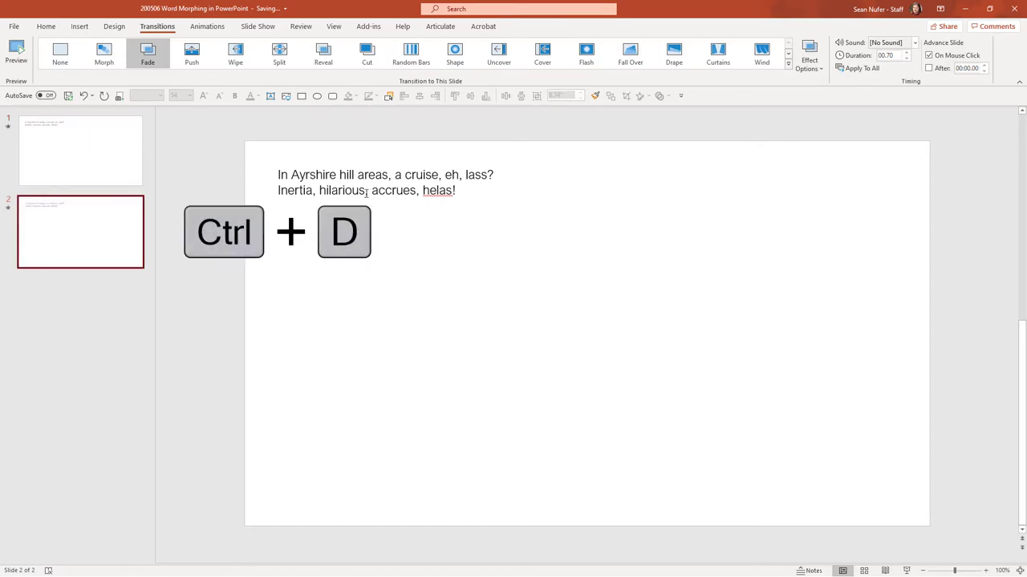
# Give the copied slide 2 a Morph transition with the Words effect option
pyautogui.click(365, 190)
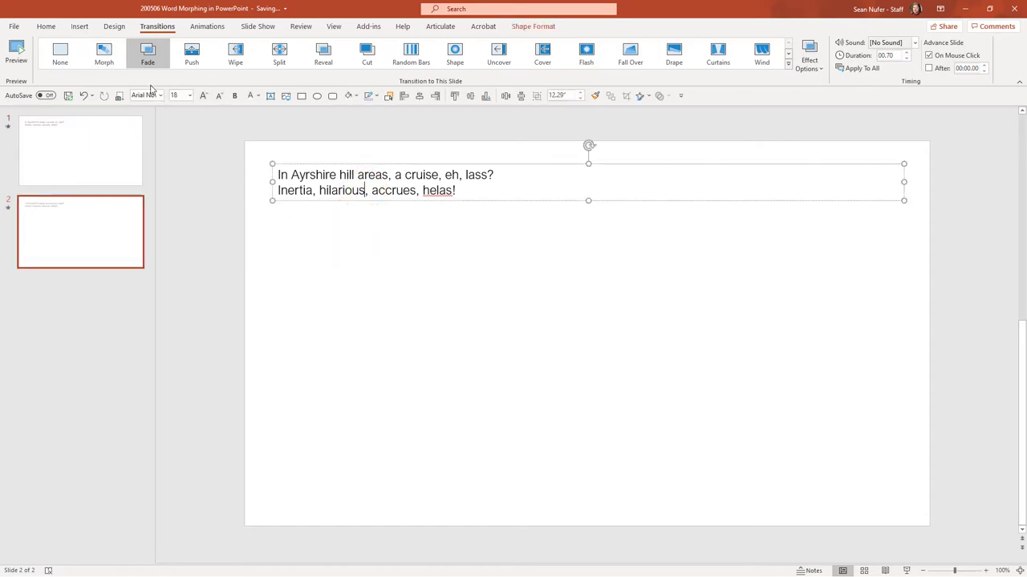
pyautogui.click(105, 55)
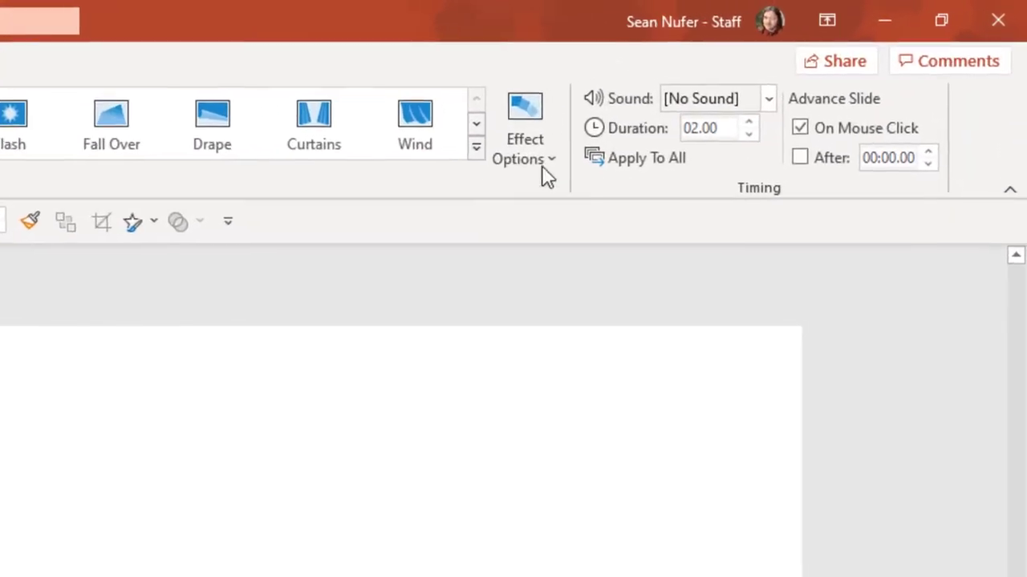
pyautogui.click(776, 77)
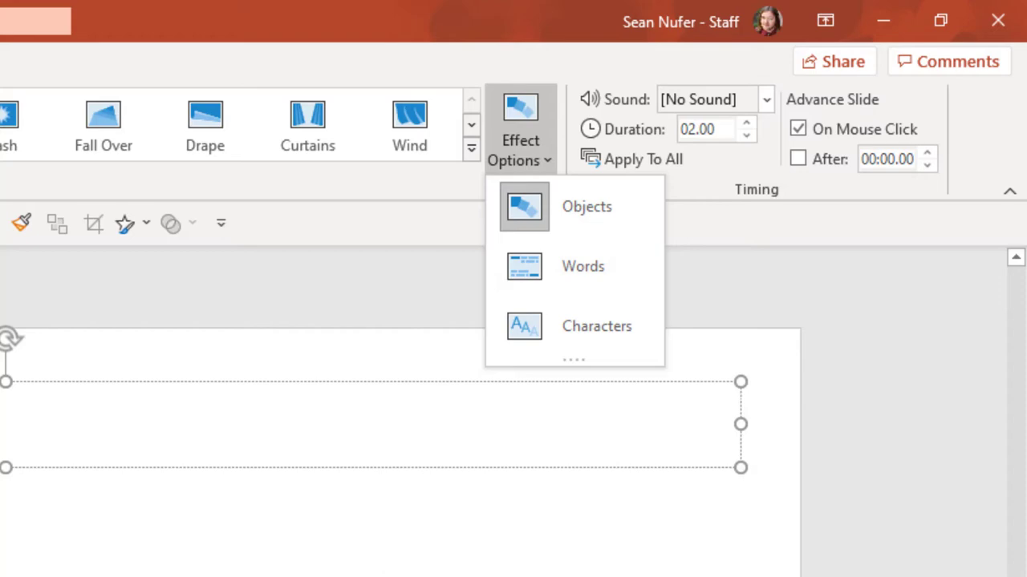
pyautogui.click(581, 286)
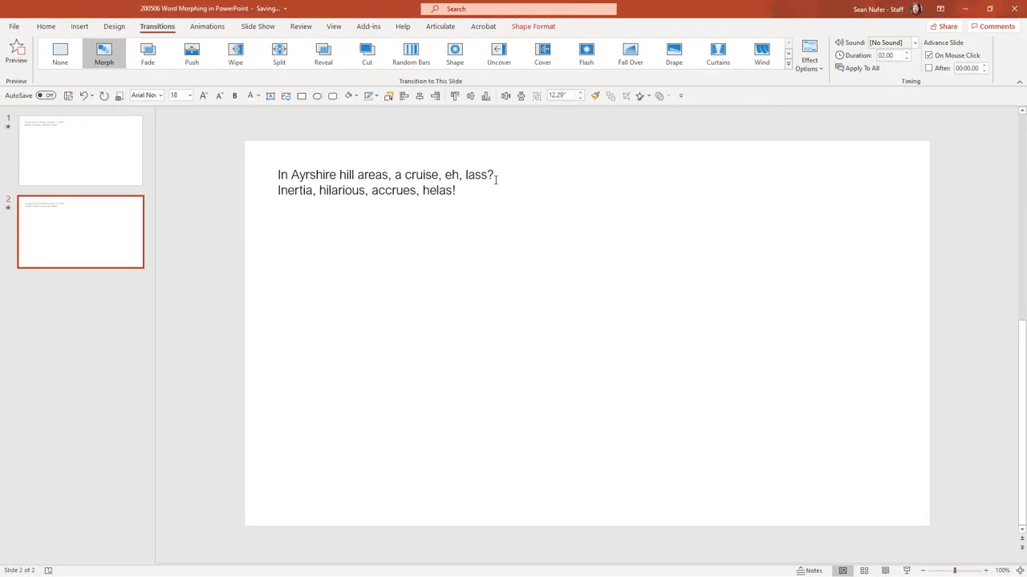
pyautogui.click(360, 264)
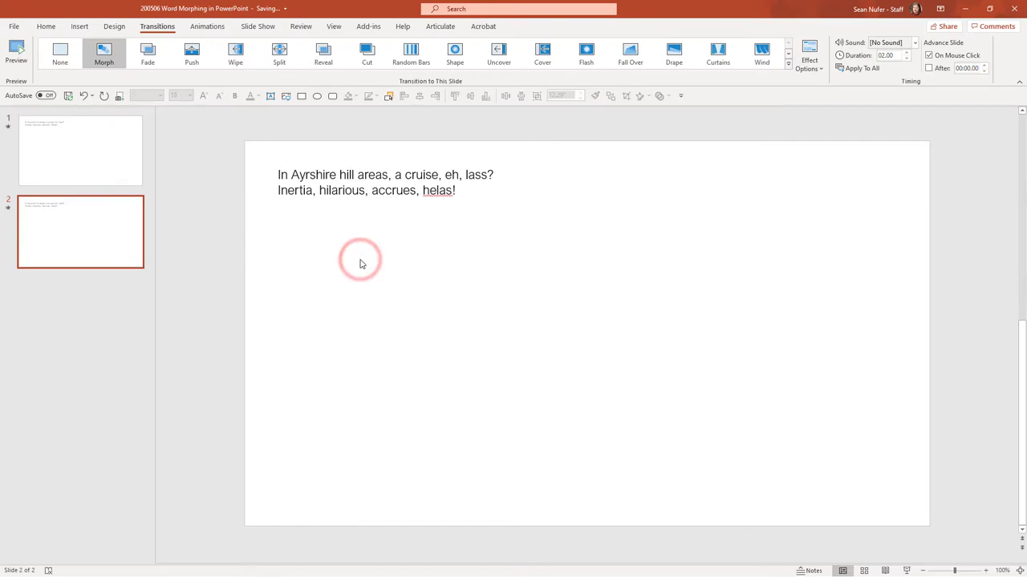
# Insert the bee-on-green-flowers stock photo on slide 2 and apply the large-white-text Design Ideas layout
pyautogui.click(80, 31)
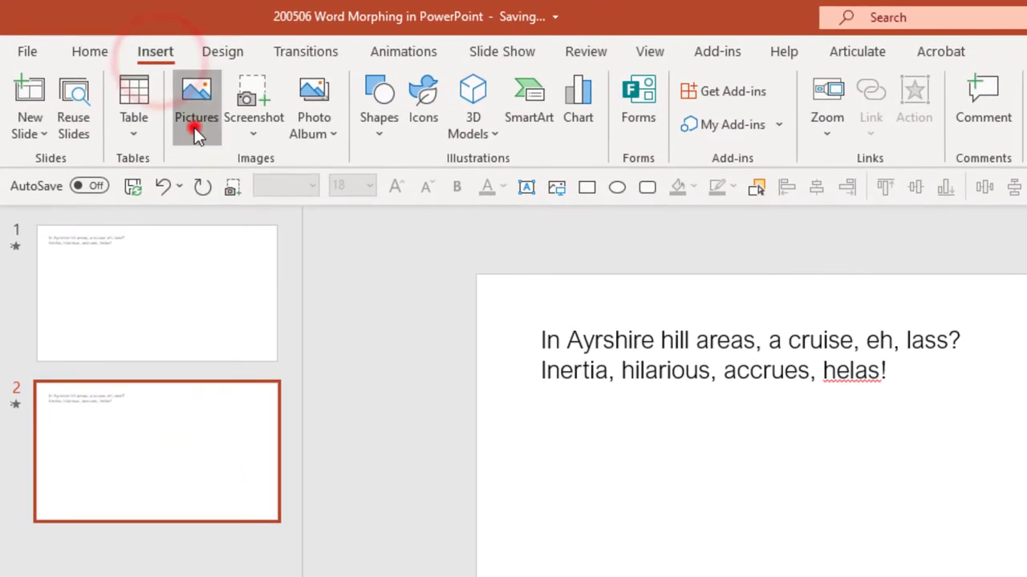
pyautogui.click(100, 64)
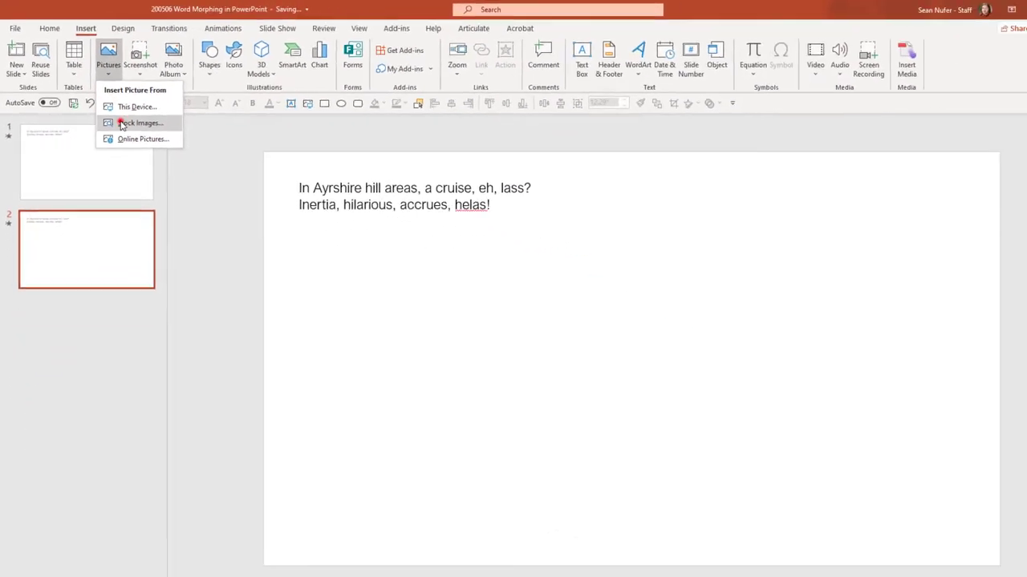
pyautogui.click(200, 205)
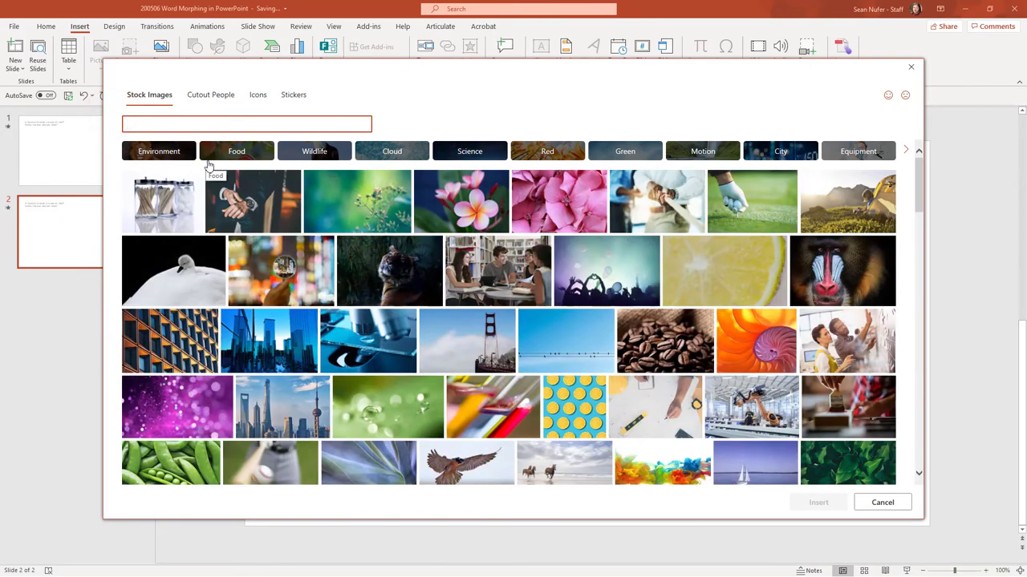
pyautogui.moveTo(210, 174)
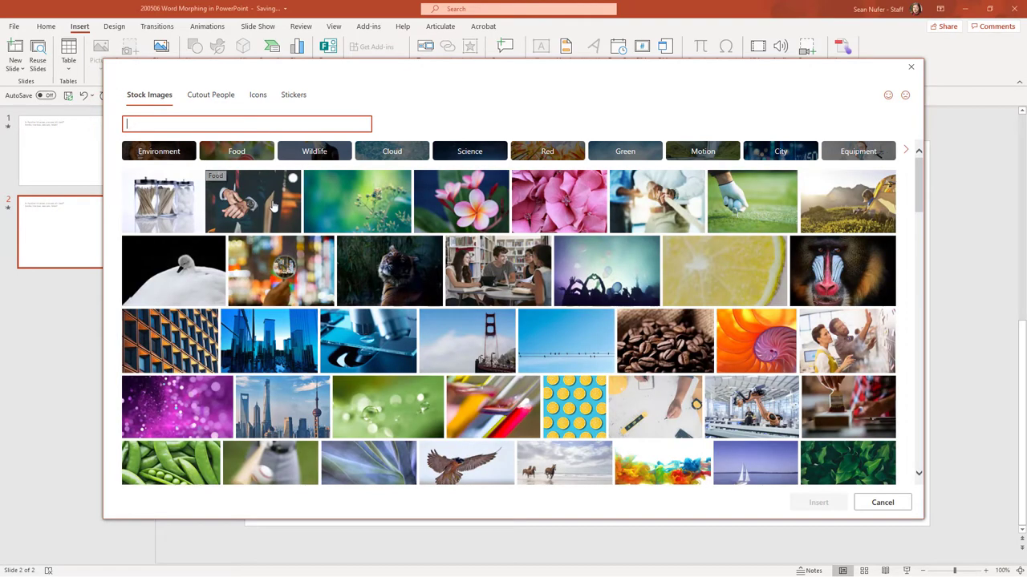
pyautogui.click(362, 208)
pyautogui.click(808, 503)
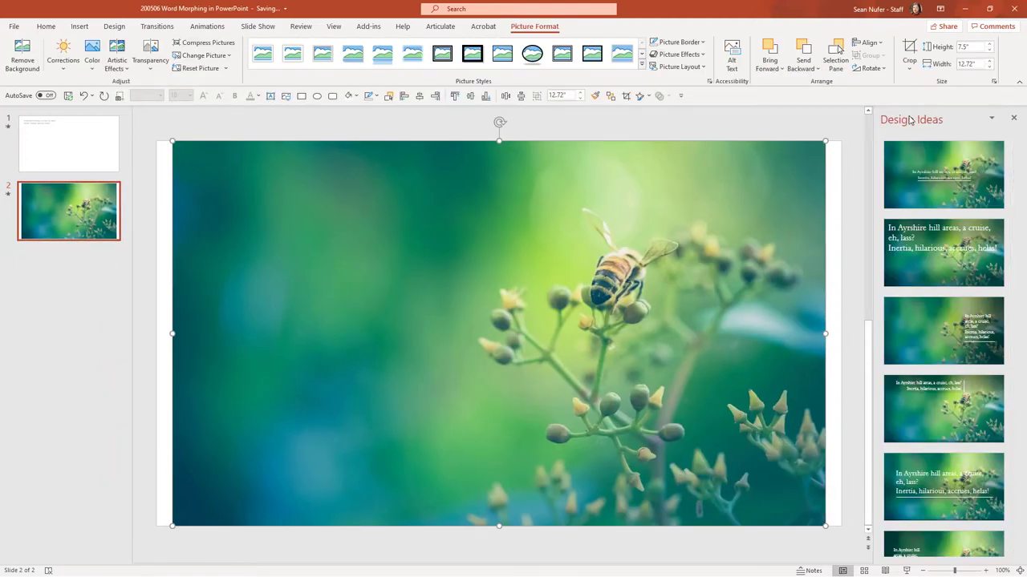
pyautogui.click(917, 244)
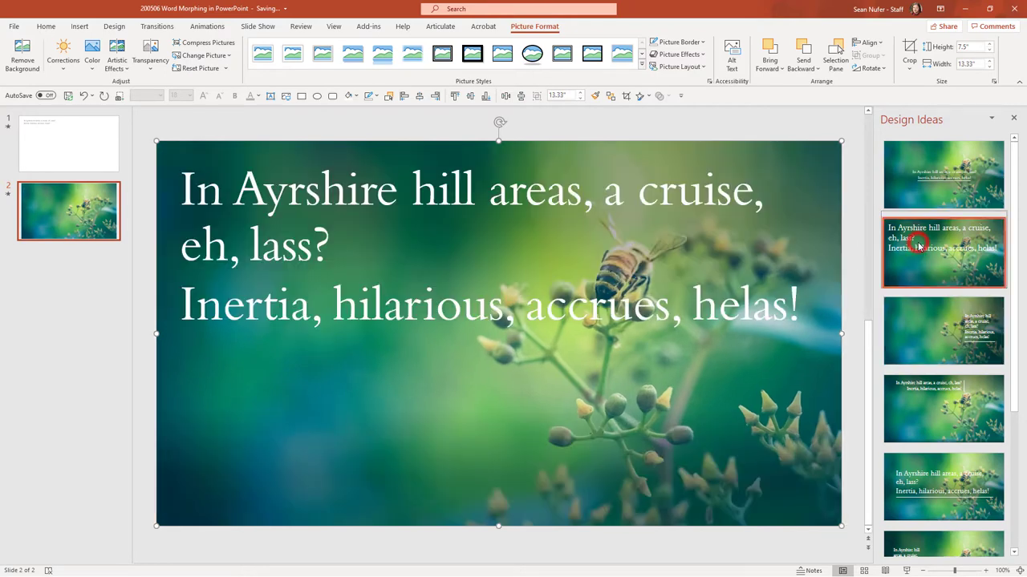
pyautogui.click(68, 218)
# Duplicate the bee slide and delete the bee photo from the new slide 3
pyautogui.hotkey('ctrl', 'd')
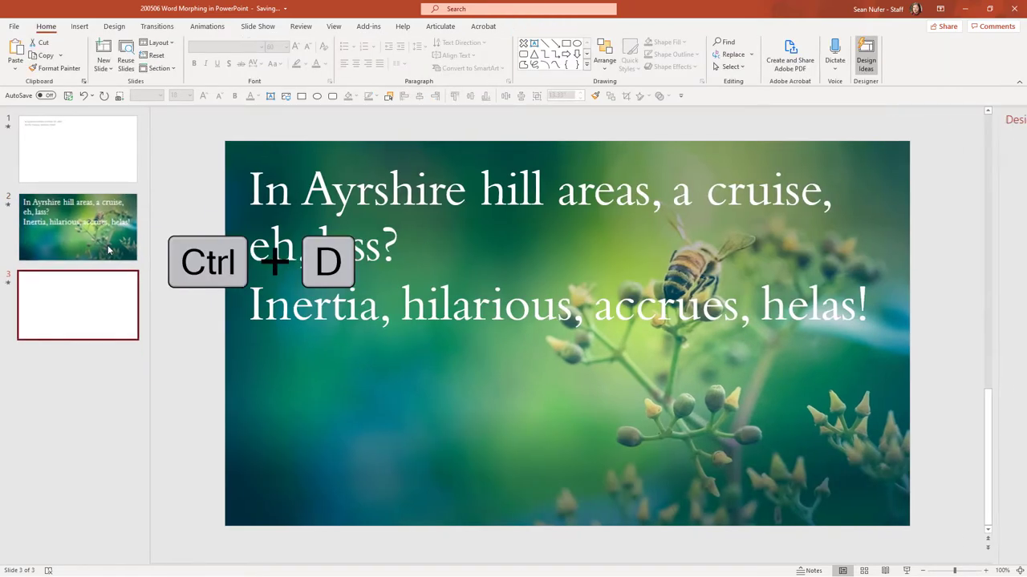
pyautogui.click(381, 431)
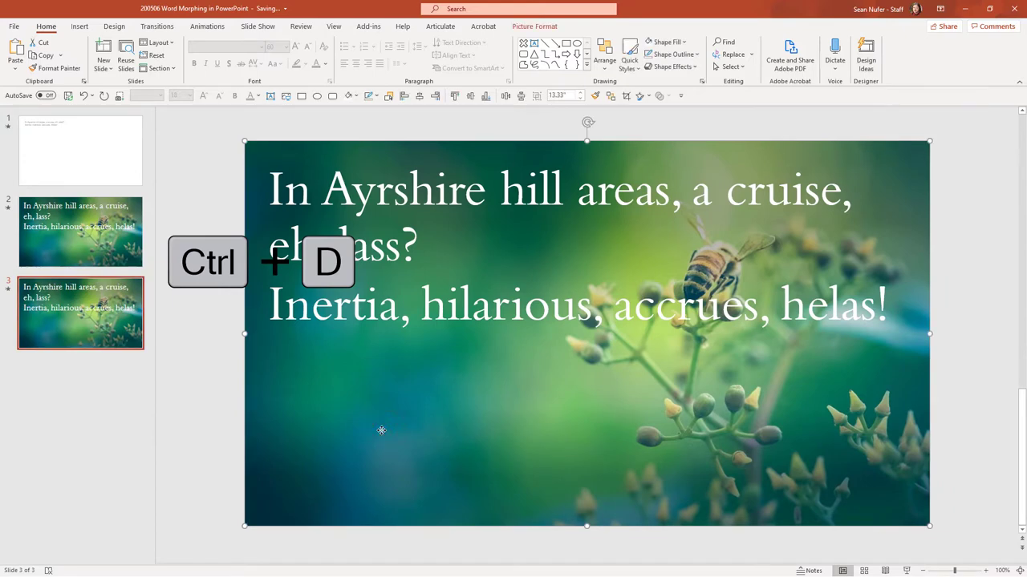
pyautogui.press('Delete')
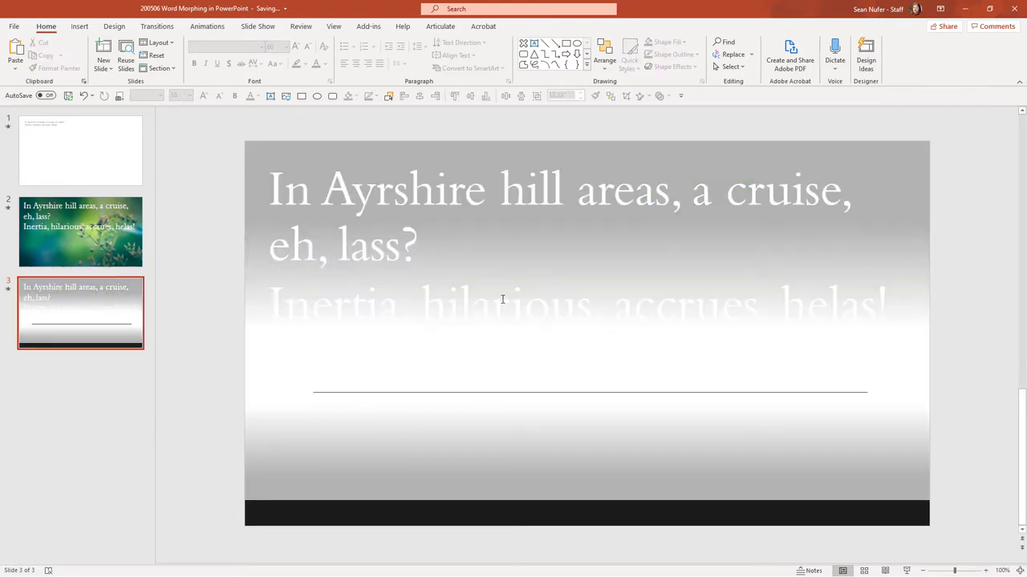
# Insert the birds-on-a-wire stock photo and apply the poem-in-dark-band Design Idea
pyautogui.click(80, 25)
pyautogui.click(100, 61)
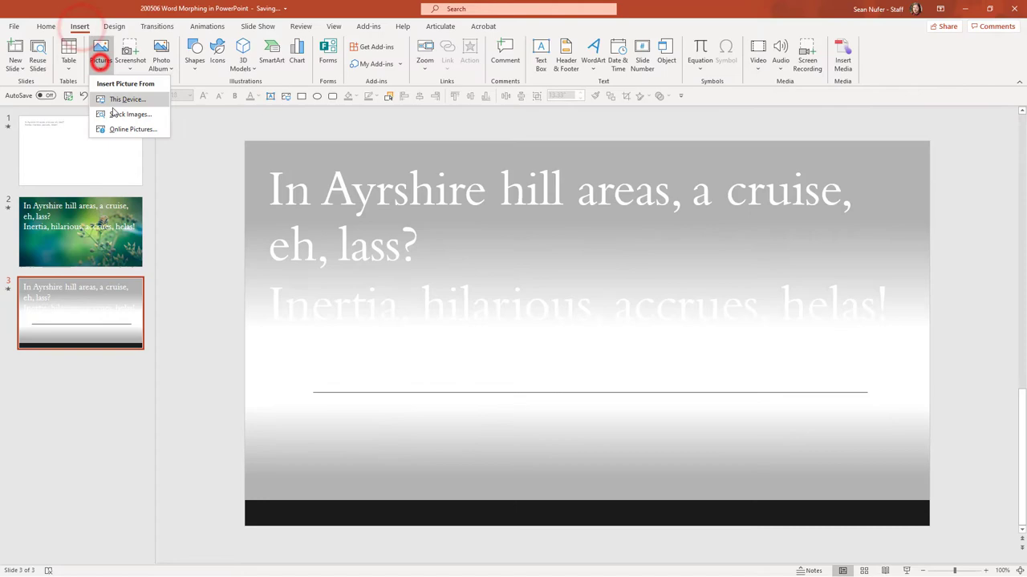
pyautogui.click(118, 118)
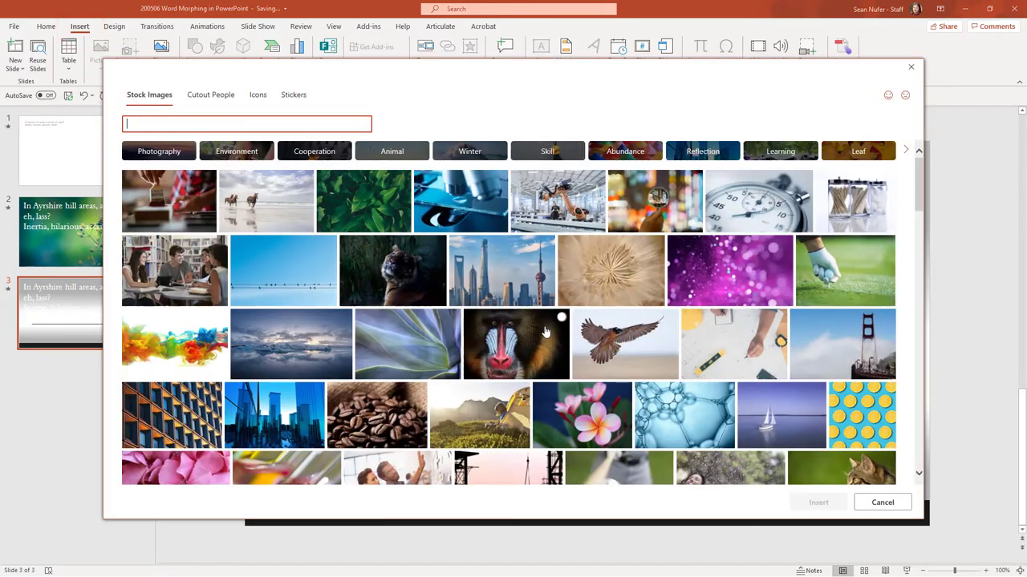
pyautogui.click(295, 279)
pyautogui.click(806, 505)
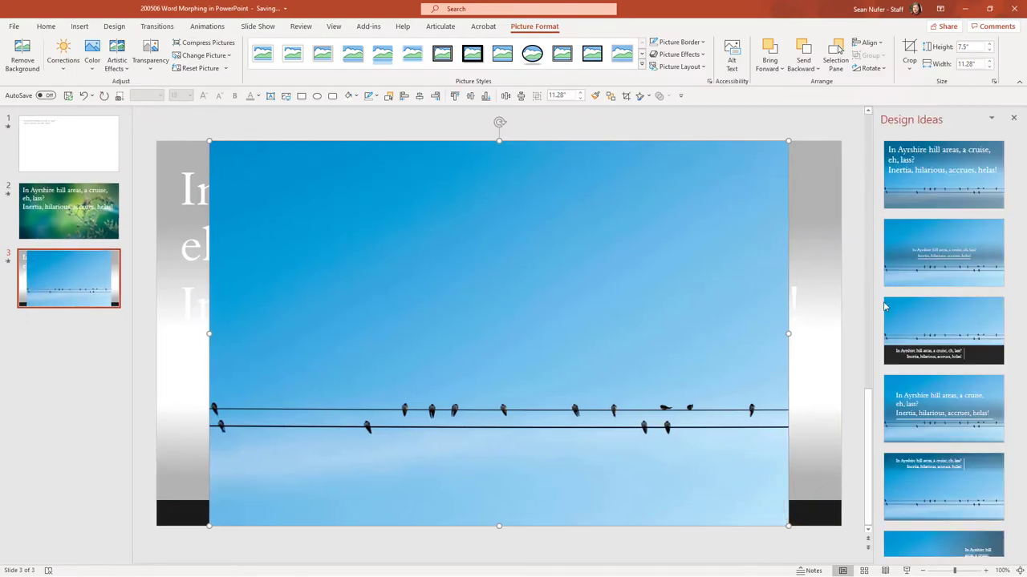
pyautogui.click(937, 325)
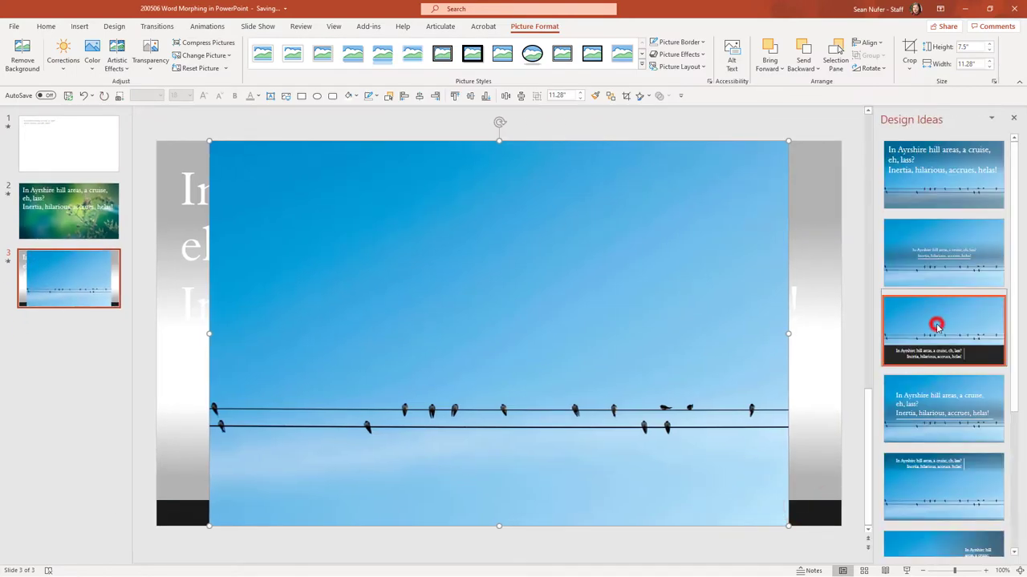
# Duplicate the birds slide and delete the birds photo from the new slide 4
pyautogui.hotkey('ctrl', 'd')
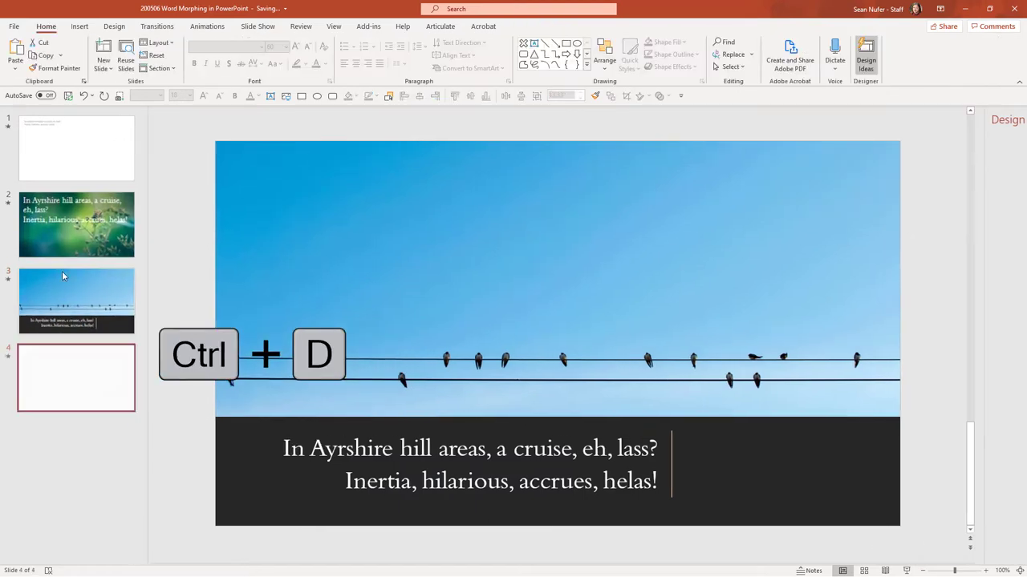
pyautogui.click(388, 256)
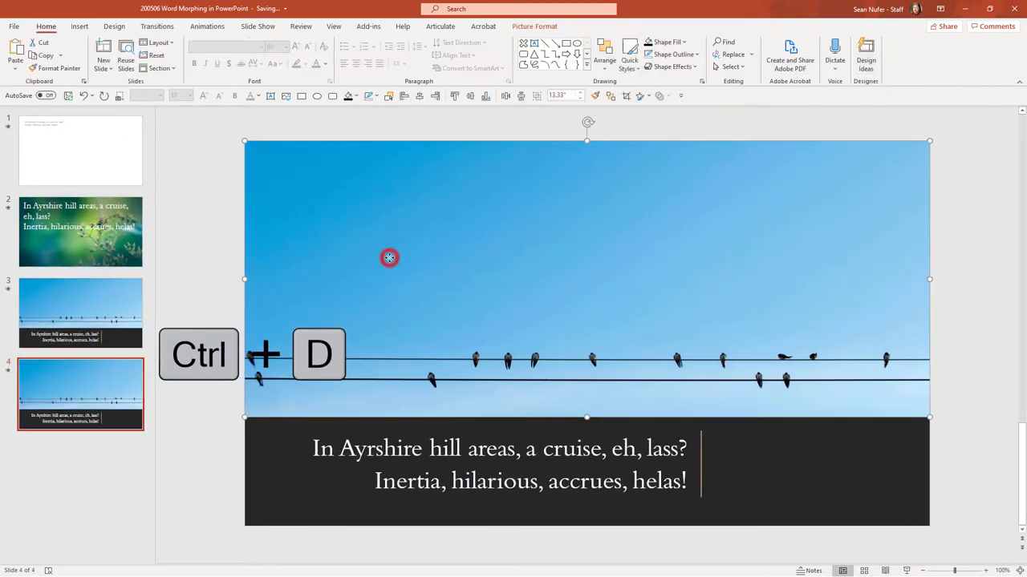
pyautogui.press('Delete')
# Insert the purple bokeh stock photo and apply a dark Design Idea with large white text
pyautogui.click(80, 27)
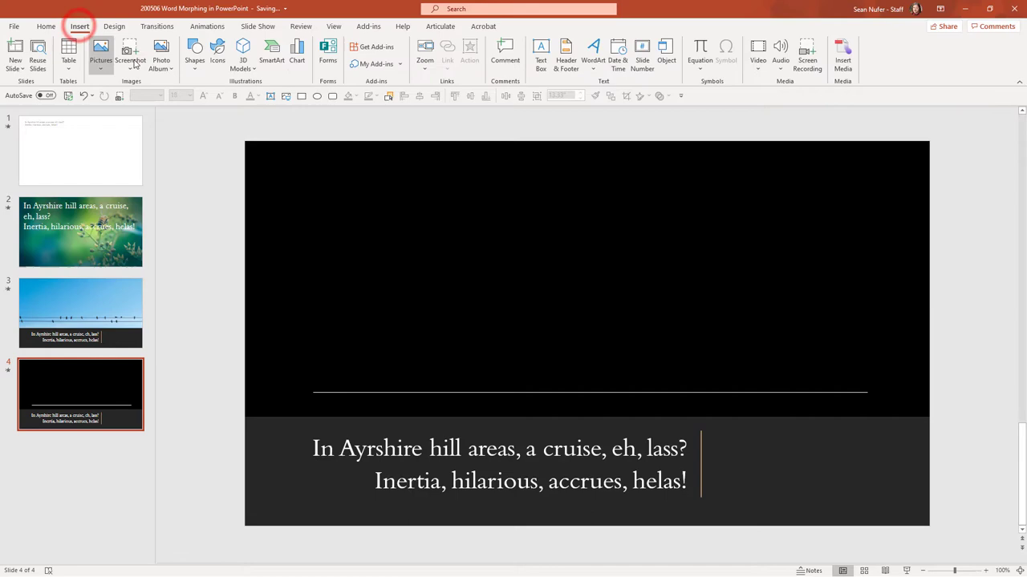
pyautogui.click(98, 58)
pyautogui.click(118, 116)
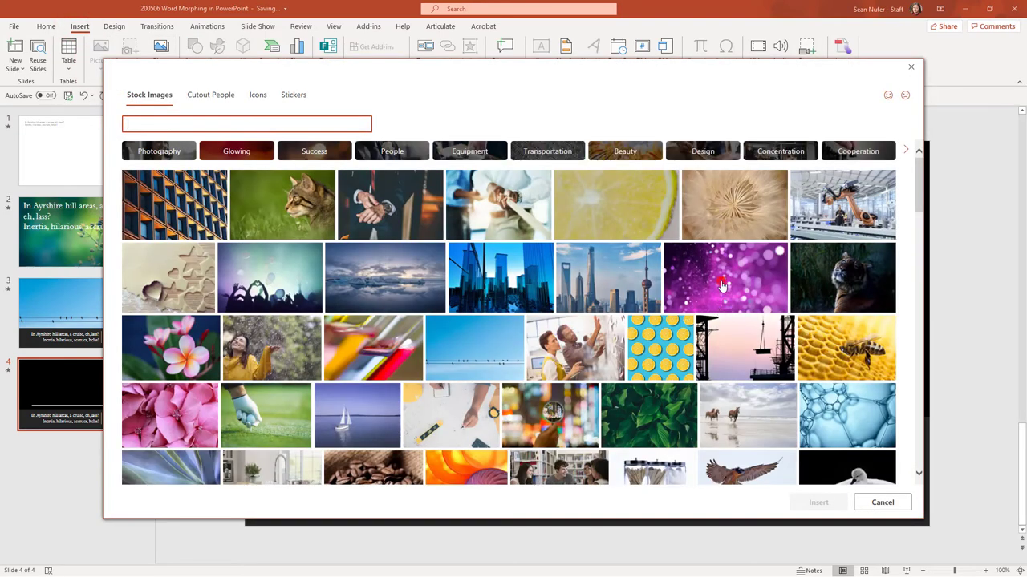
pyautogui.click(722, 284)
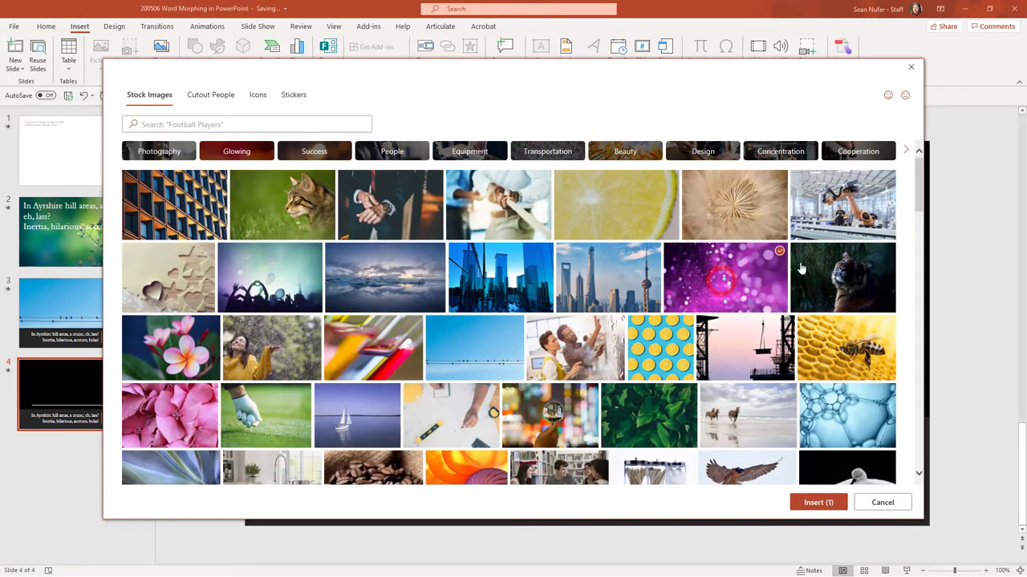
pyautogui.click(818, 503)
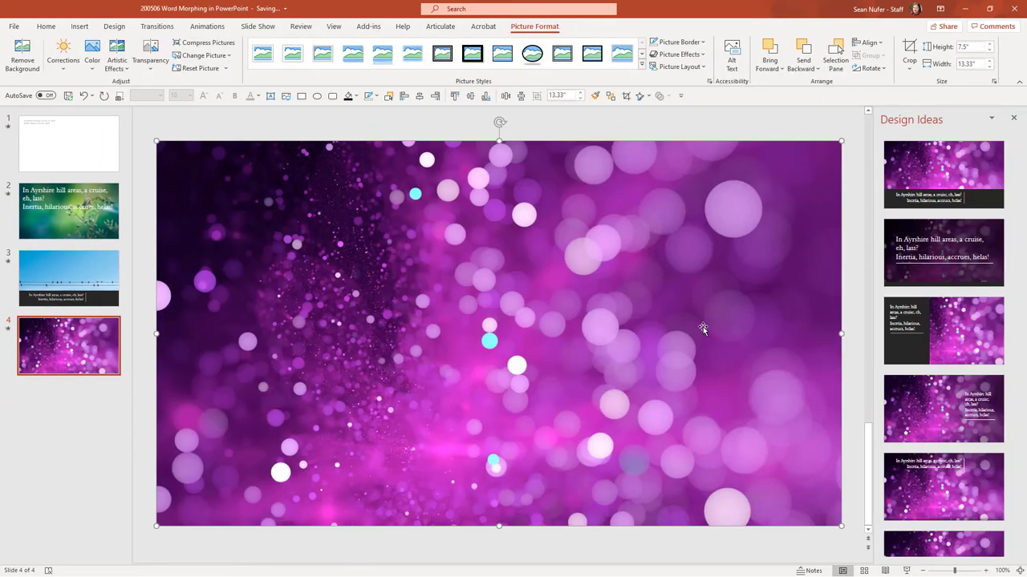
pyautogui.scroll(-5, 943, 413)
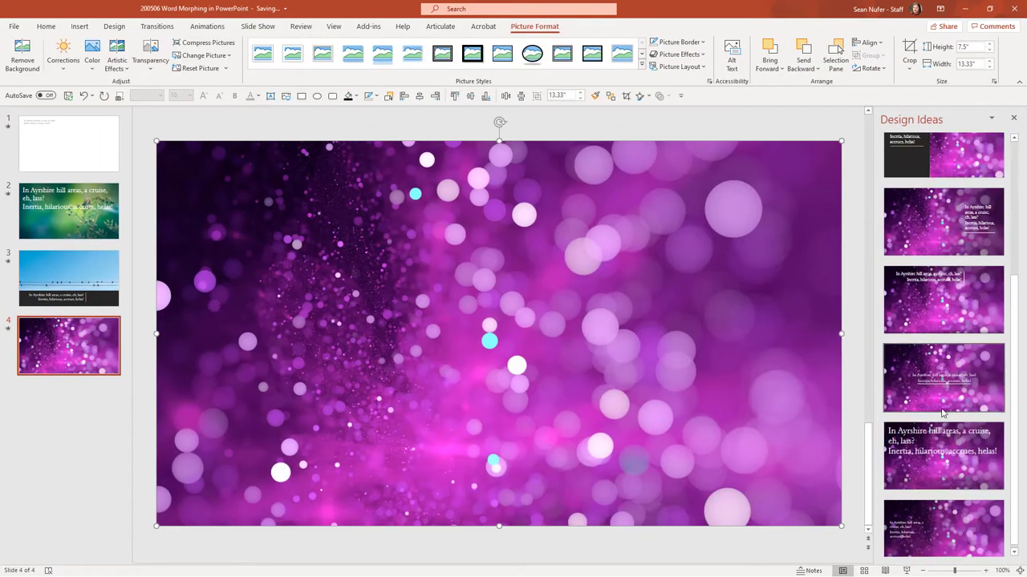
pyautogui.scroll(3, 942, 361)
pyautogui.click(942, 263)
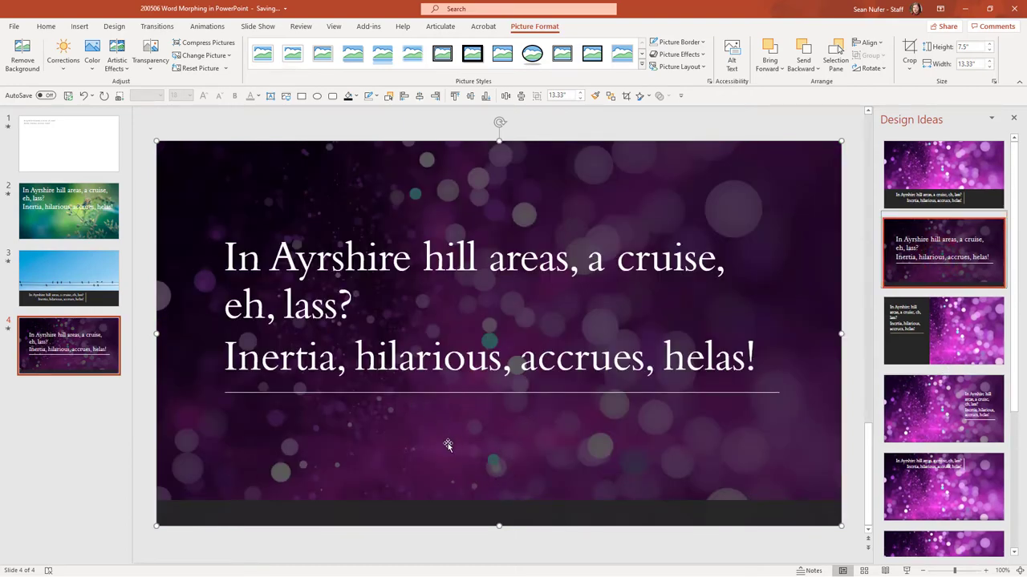
# Check that slide 2's Morph transition is still set to the Words effect
pyautogui.click(69, 216)
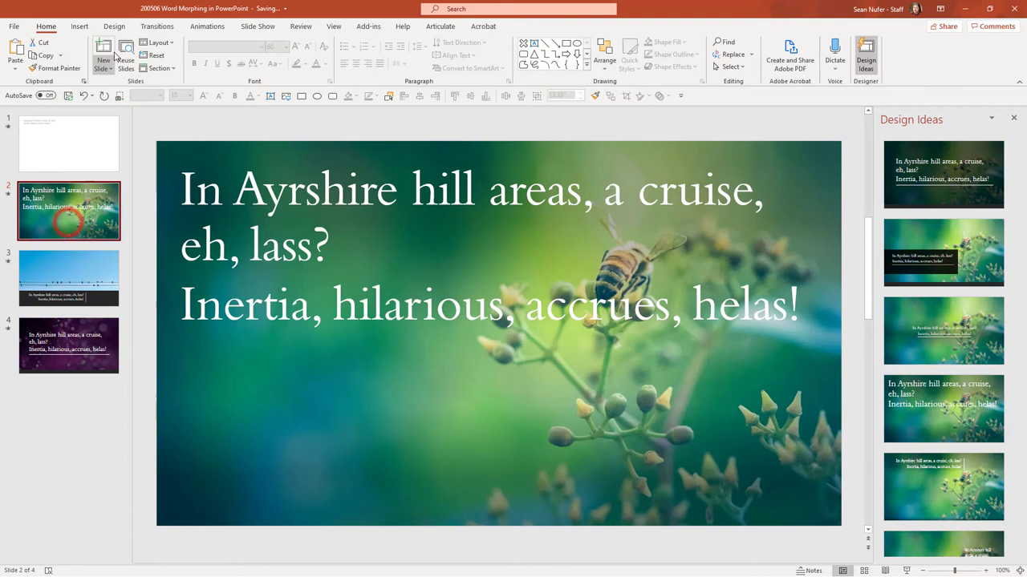
pyautogui.click(156, 26)
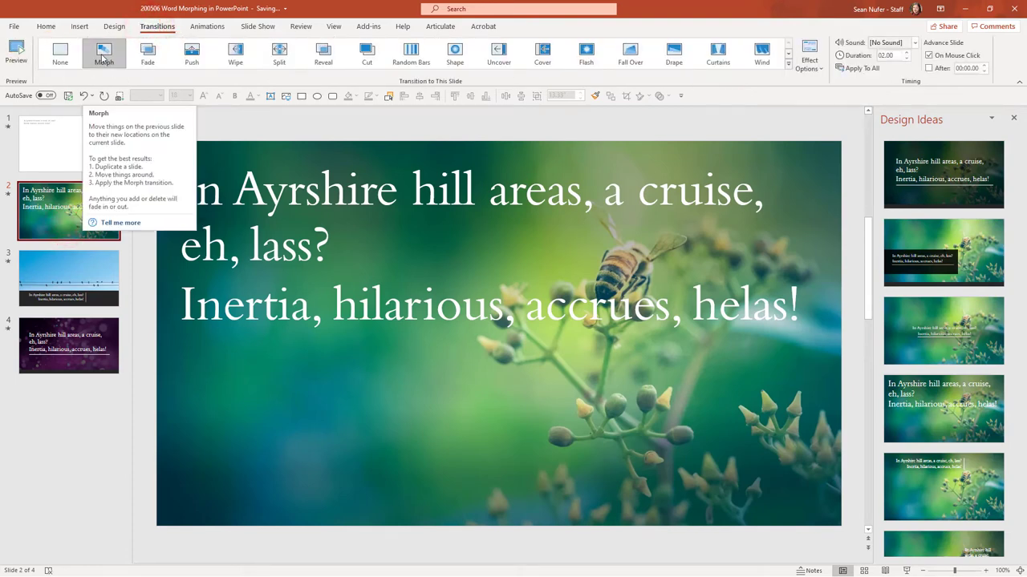
pyautogui.click(811, 60)
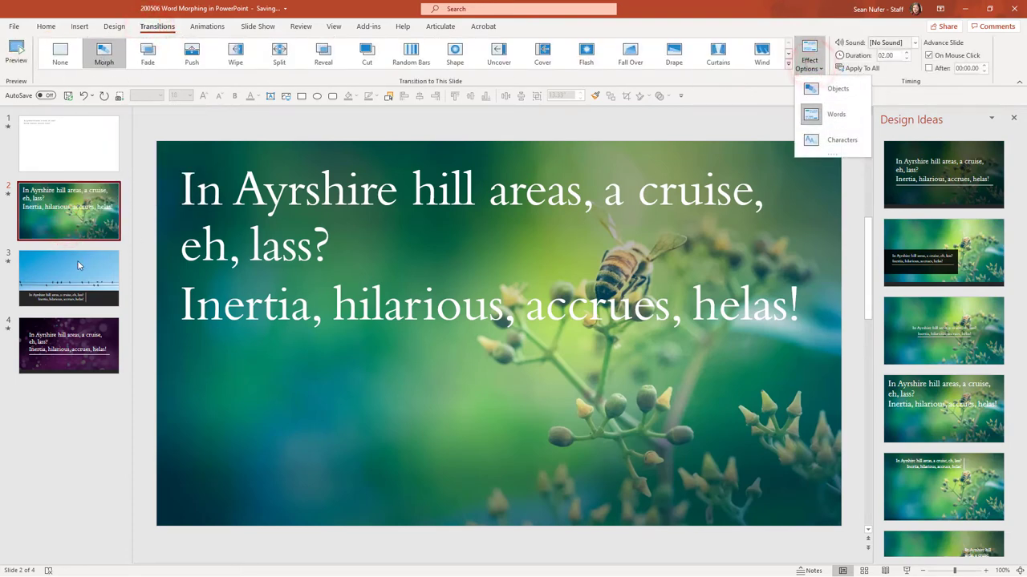
pyautogui.click(65, 275)
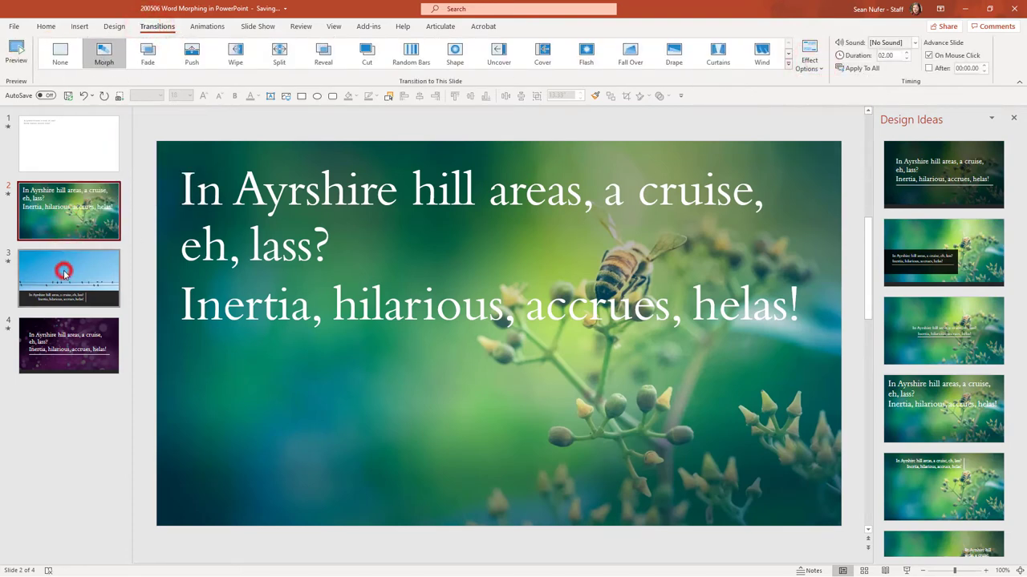
pyautogui.click(812, 65)
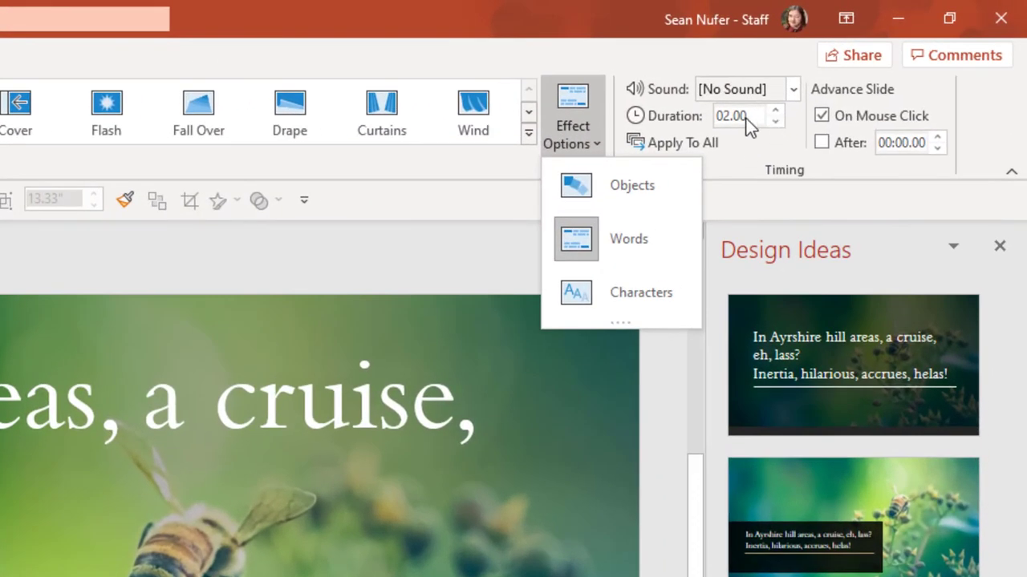
pyautogui.press('Escape')
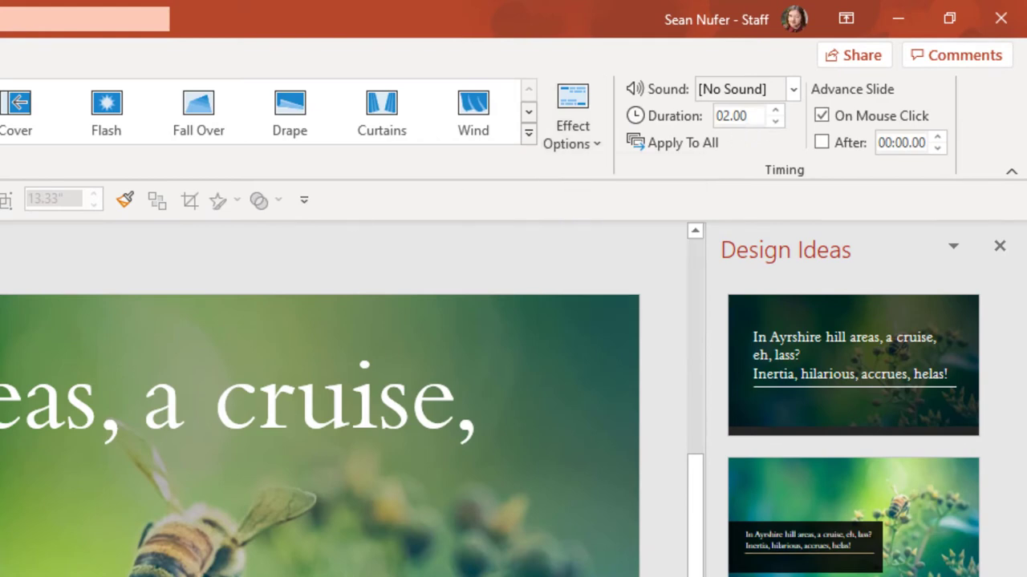
# Set the Morph duration to 1.5 seconds and apply it to all slides
pyautogui.click(755, 120)
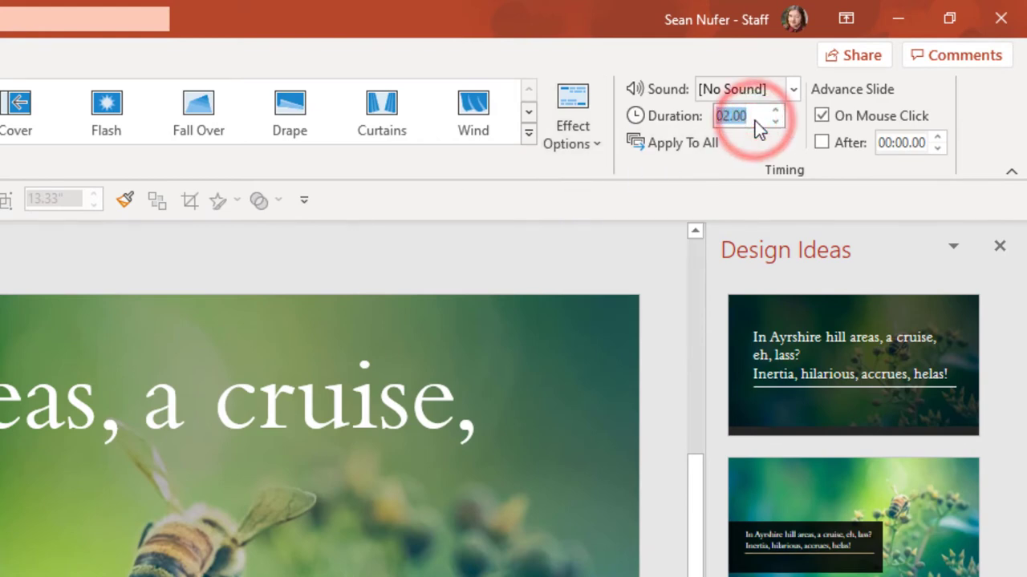
pyautogui.write('1.5')
pyautogui.click(770, 154)
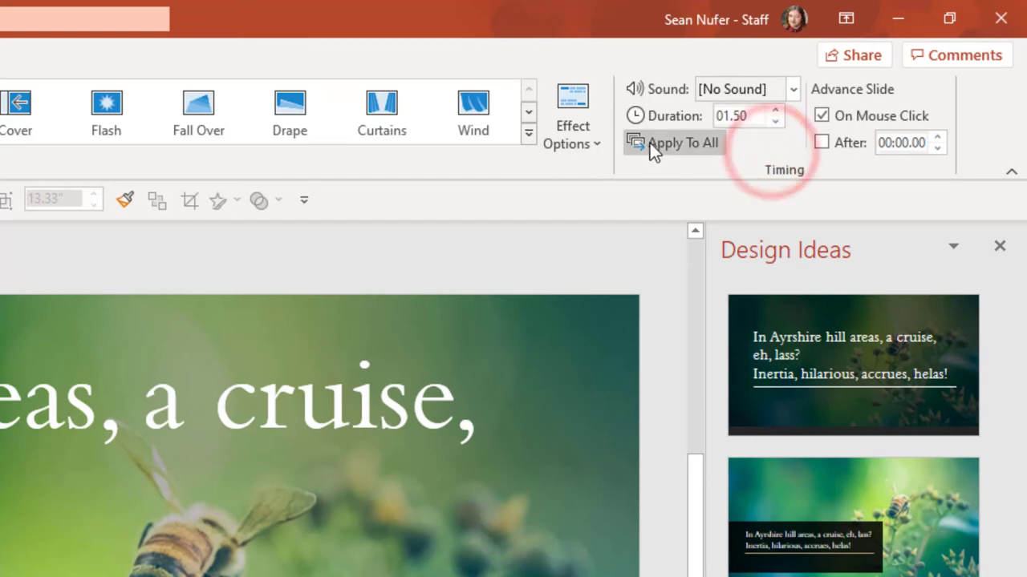
pyautogui.click(649, 144)
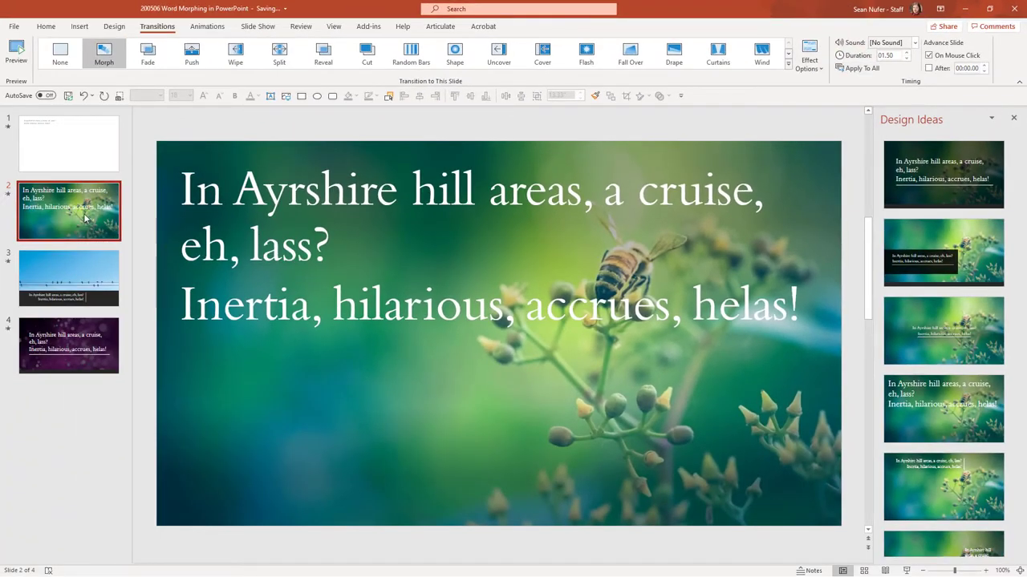
# Switch the Advance Slide options between On Mouse Click and After, applying the timing to all slides
pyautogui.click(928, 55)
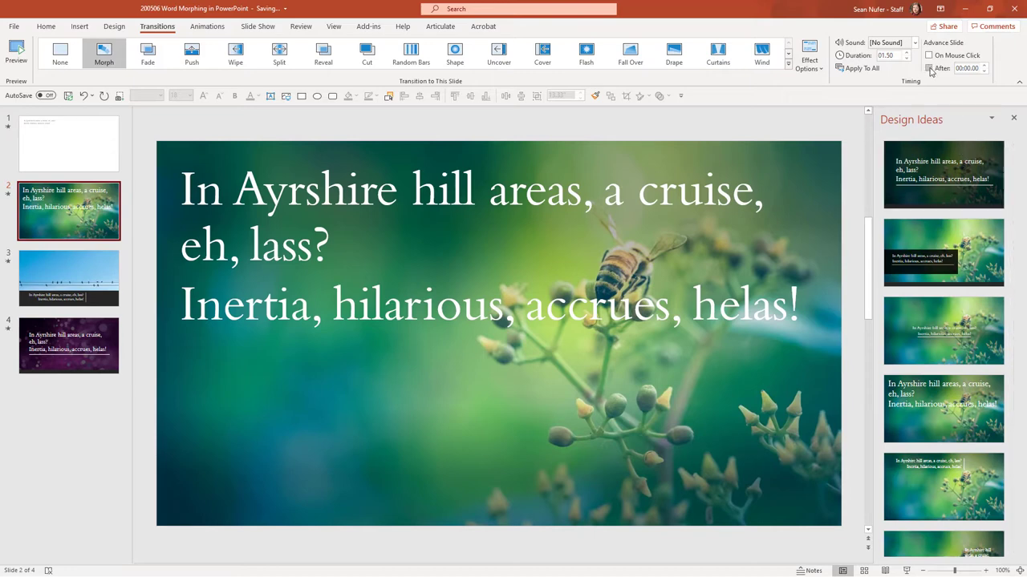
pyautogui.click(929, 68)
pyautogui.click(852, 69)
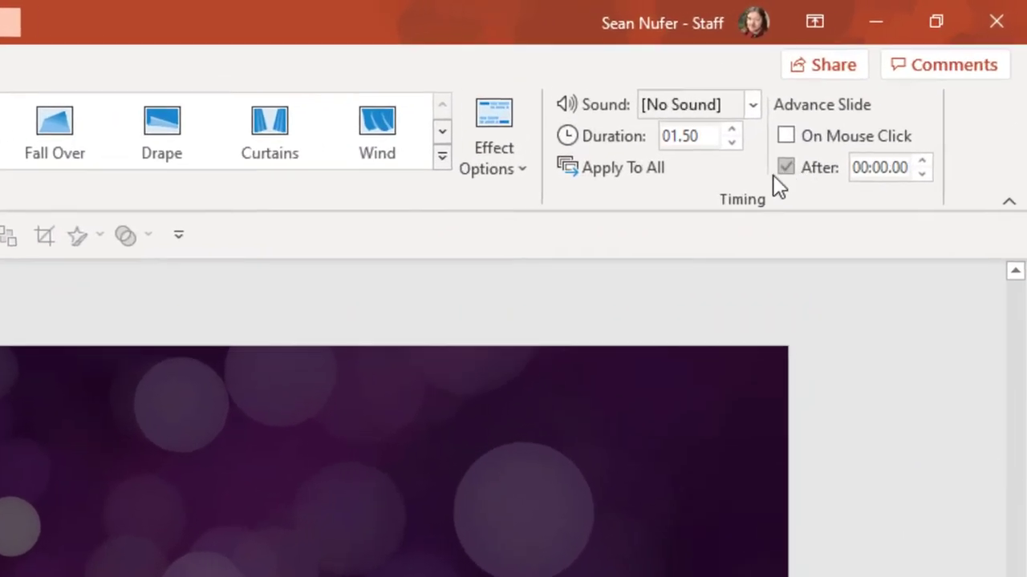
pyautogui.click(777, 142)
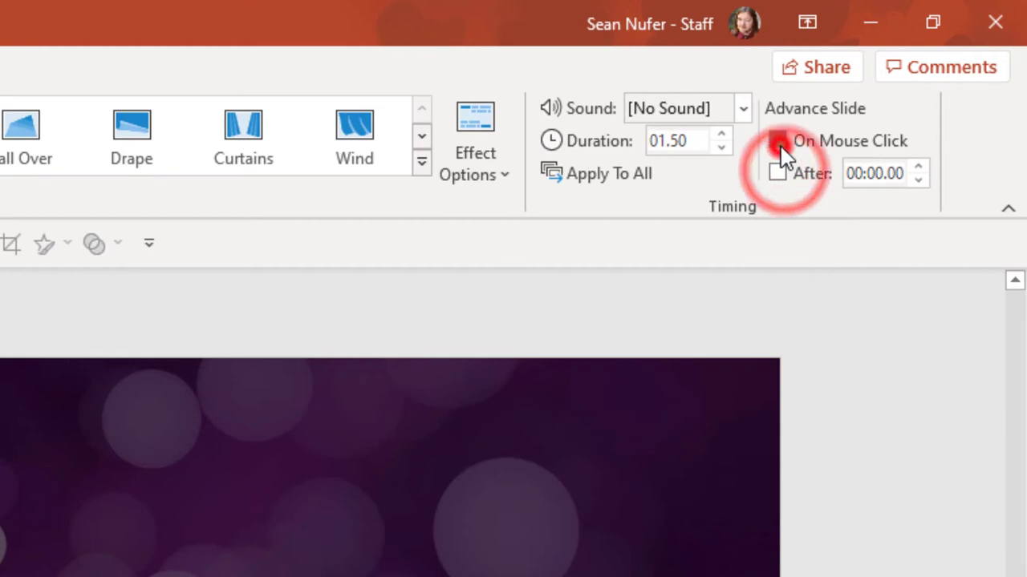
pyautogui.click(777, 173)
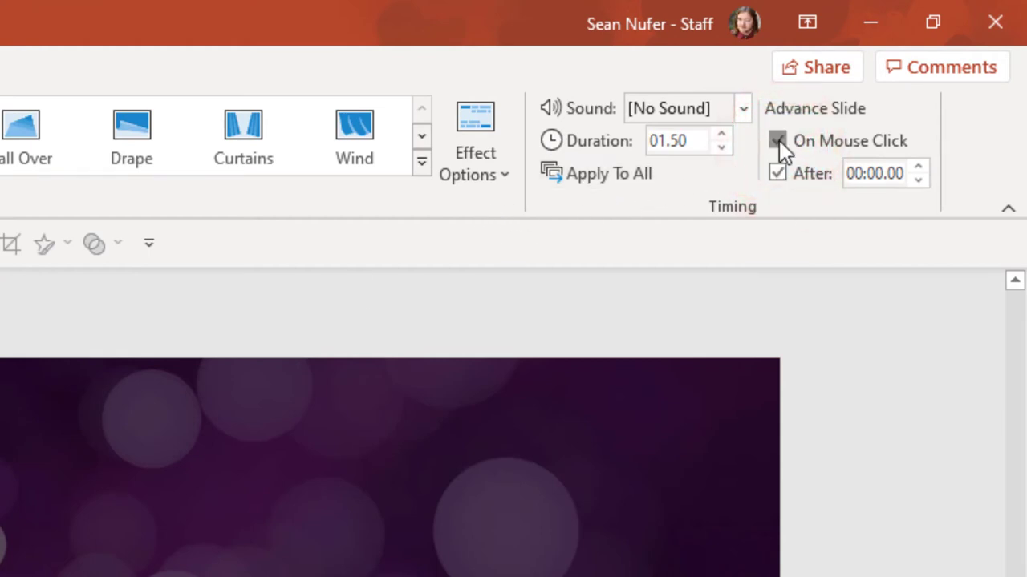
pyautogui.click(789, 142)
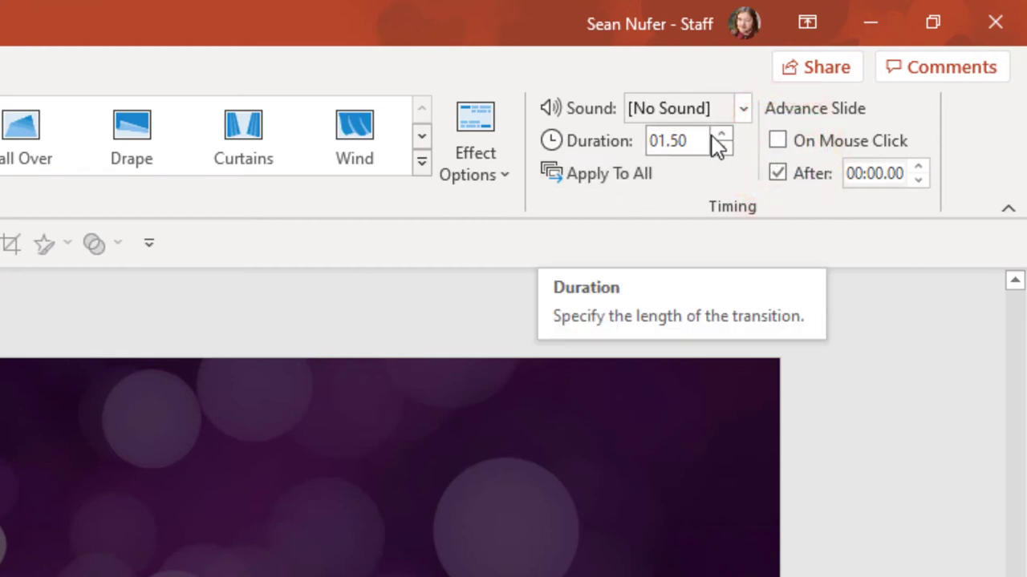
# Set the transition duration to 2.5 seconds for every slide and turn off timed advance
pyautogui.click(700, 141)
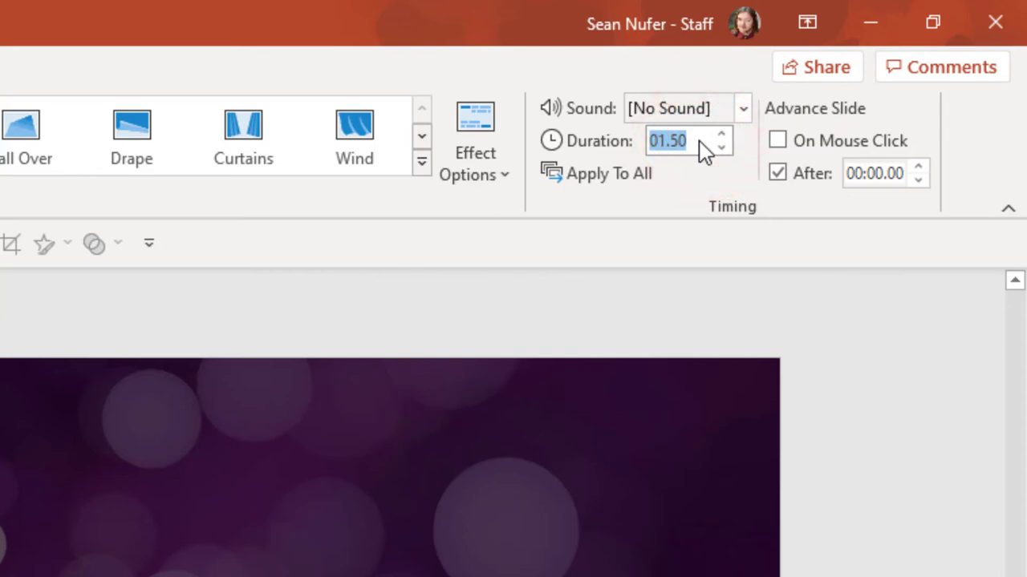
pyautogui.write('2.5')
pyautogui.press('Return')
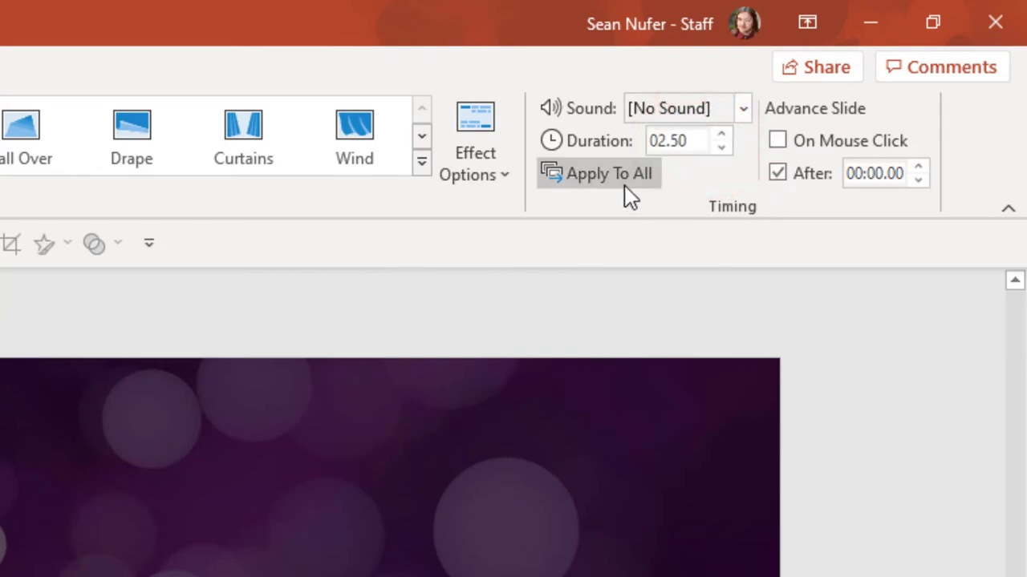
pyautogui.click(592, 177)
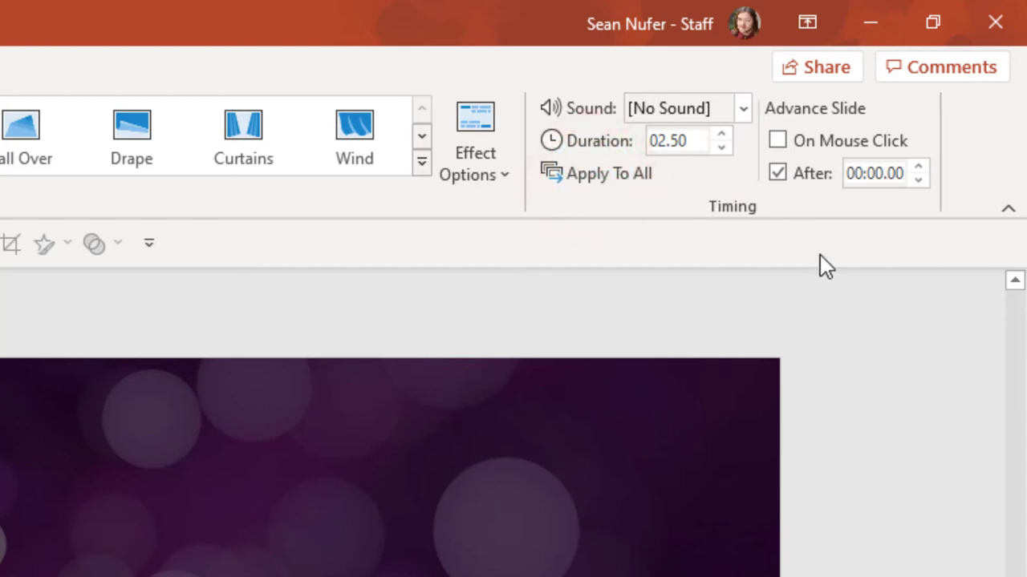
pyautogui.click(777, 173)
# Re-enable On Mouse Click advancing for slide 4
pyautogui.click(779, 143)
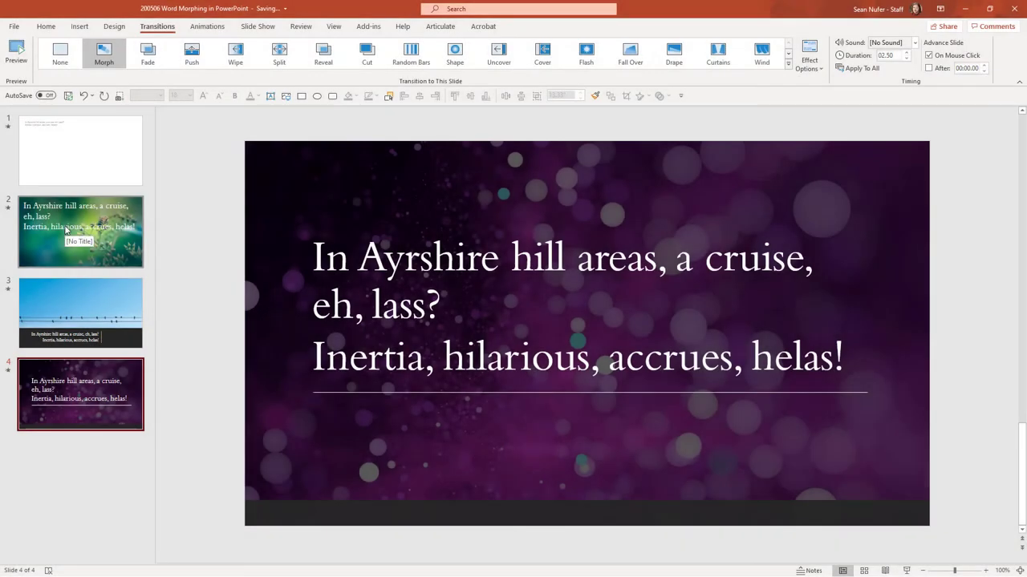
# Color slide 2's poem text Brown, Accent 3, Lighter 80%
pyautogui.click(64, 227)
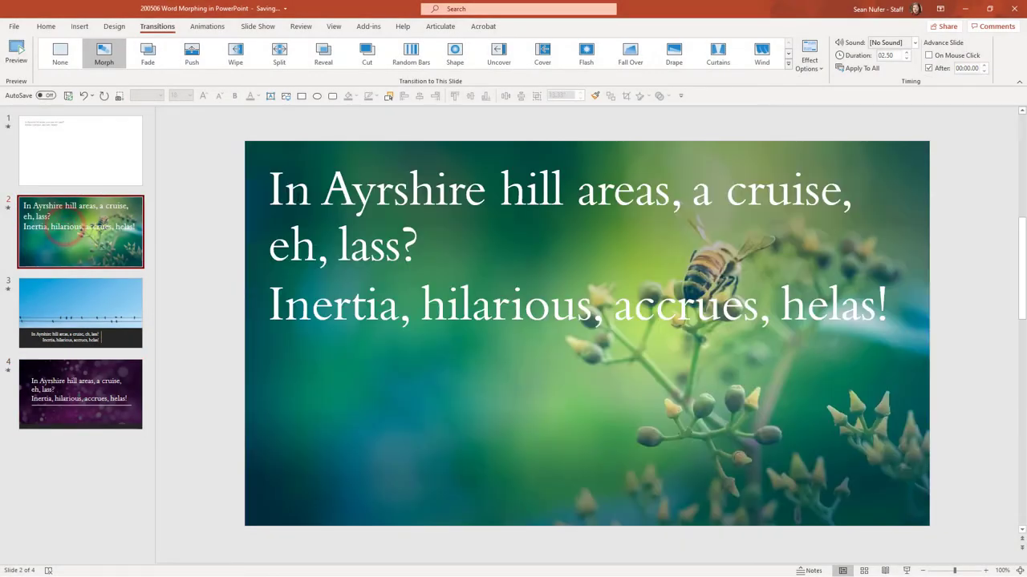
pyautogui.click(290, 192)
pyautogui.hotkey('ctrl', 'a')
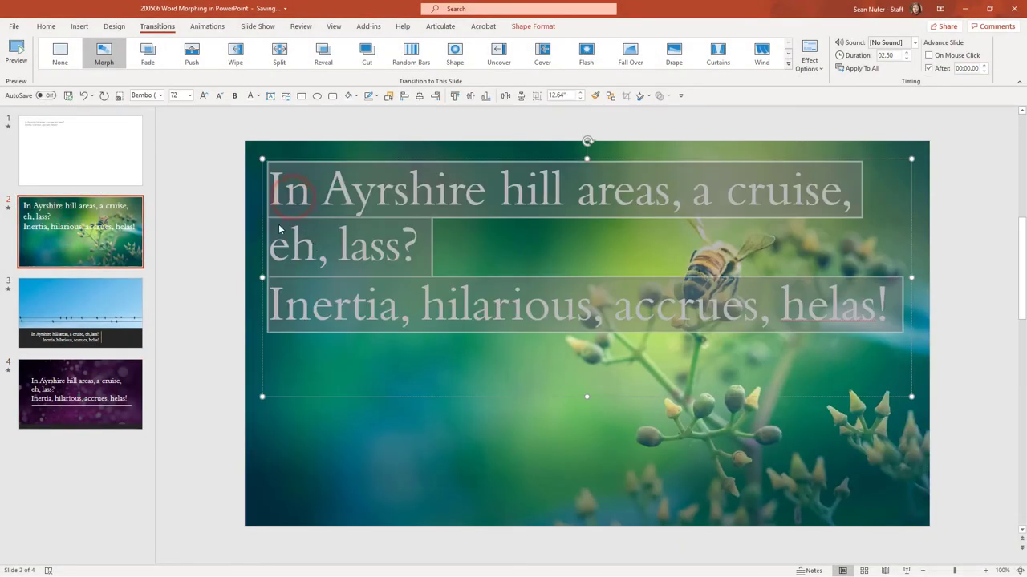
pyautogui.click(258, 97)
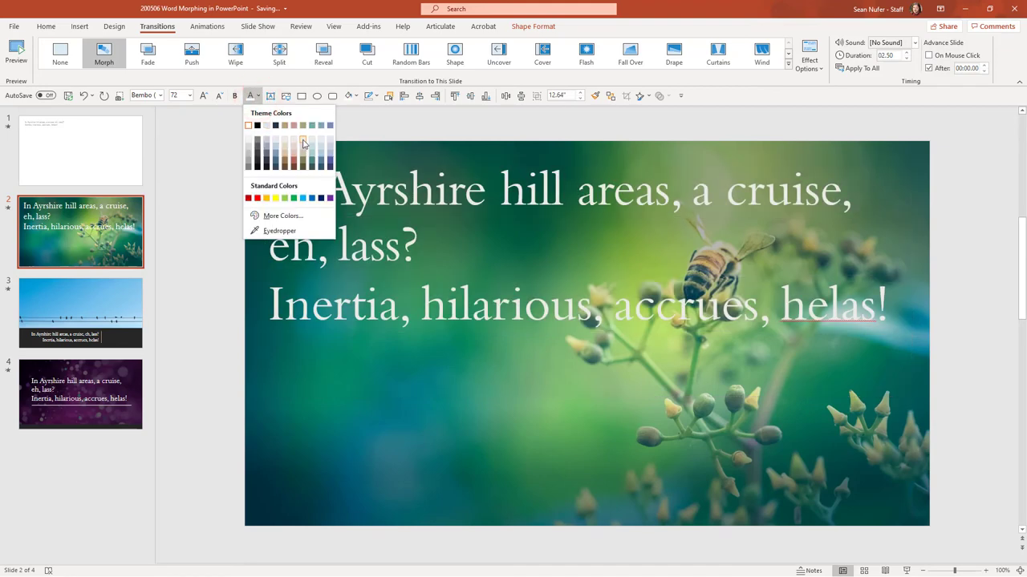
pyautogui.click(302, 143)
# Give slide 3's poem text a lighter theme color
pyautogui.click(87, 319)
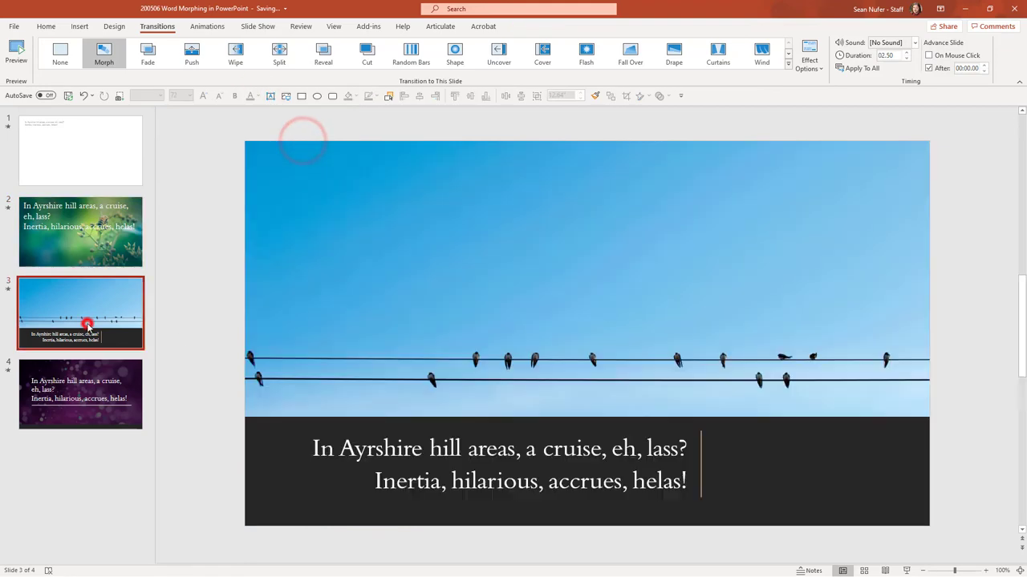
pyautogui.click(425, 448)
pyautogui.hotkey('ctrl', 'a')
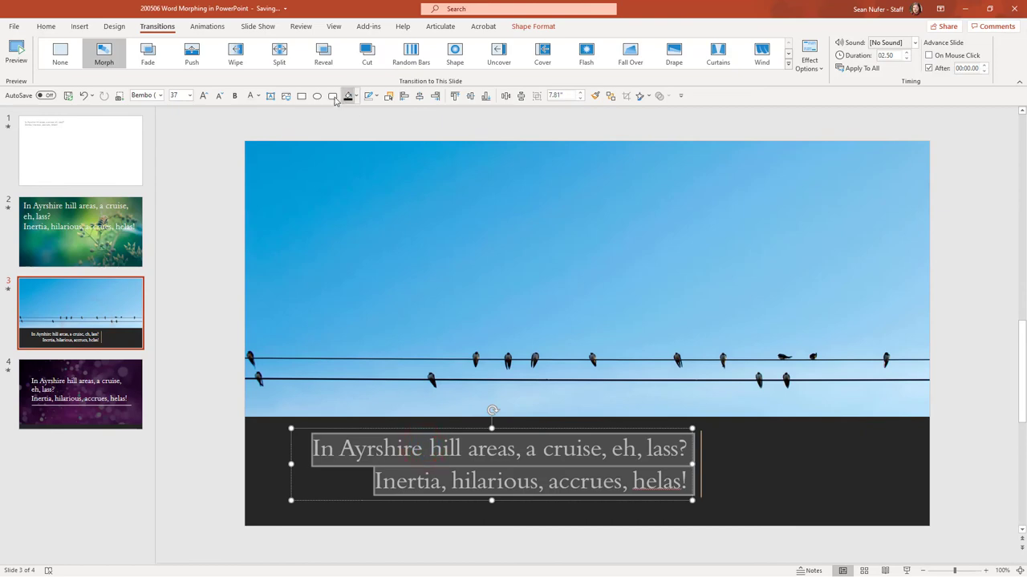
pyautogui.click(258, 96)
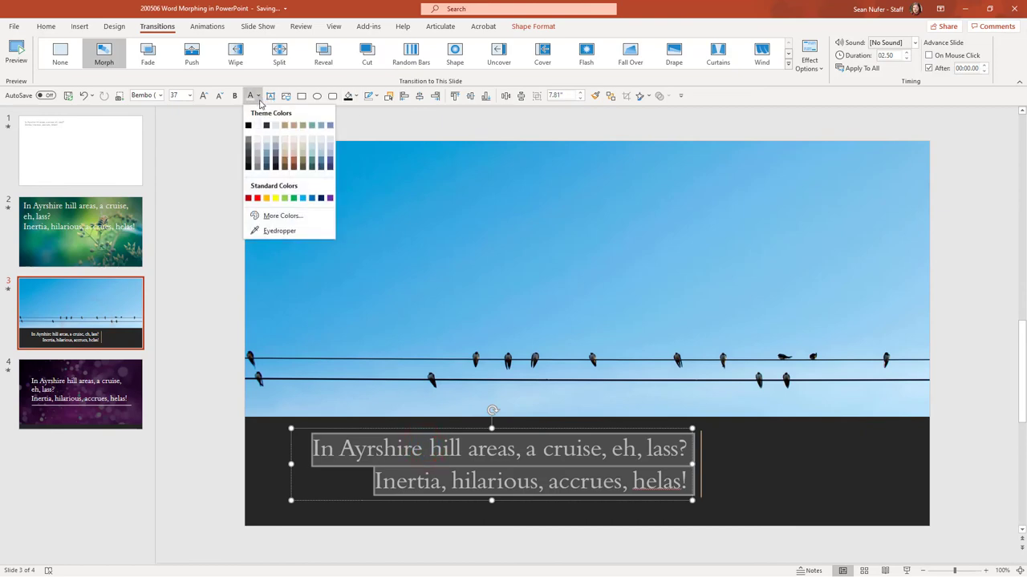
pyautogui.click(312, 145)
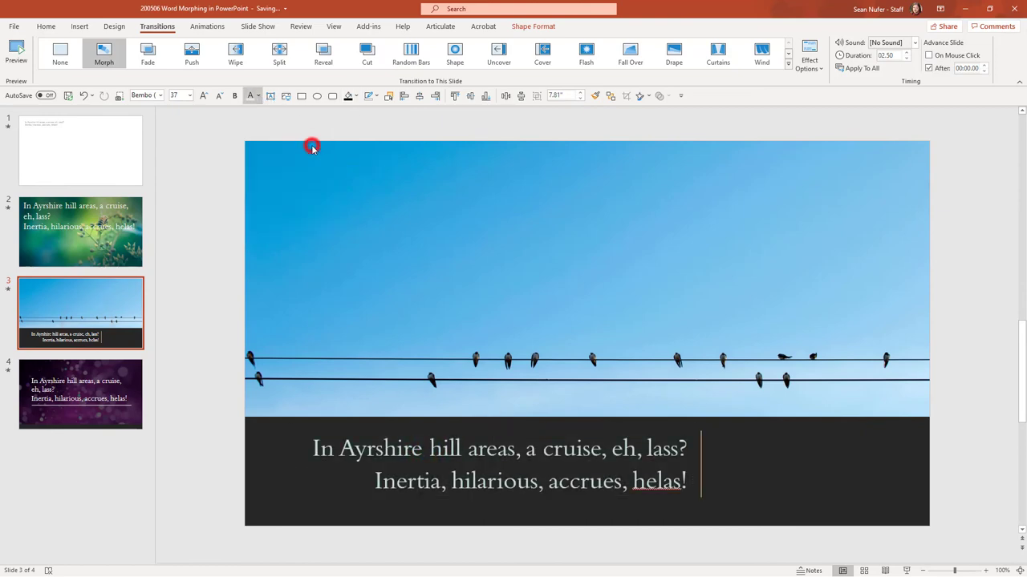
# Review the font color and font lists on slide 4 without changing anything
pyautogui.click(58, 397)
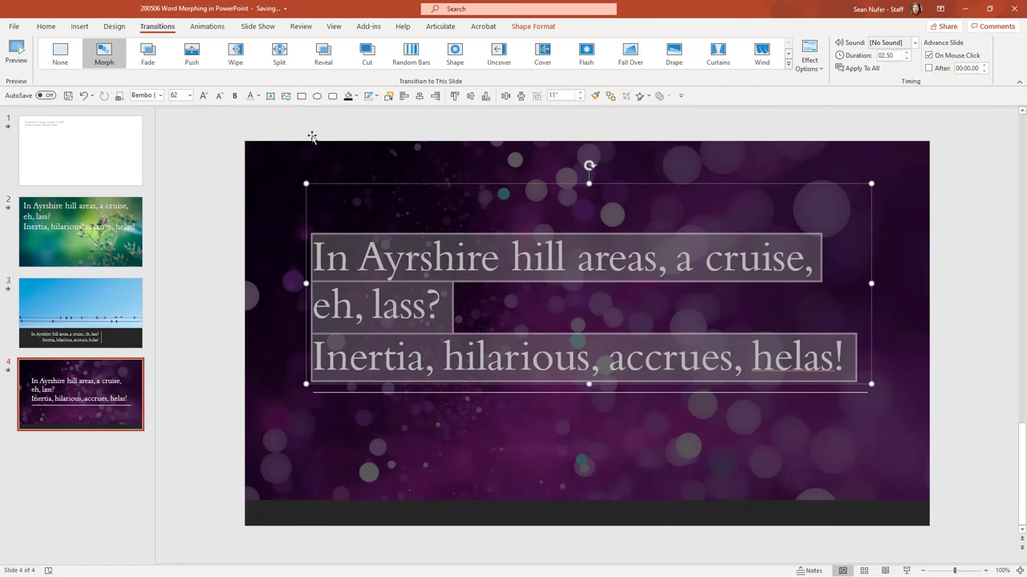
pyautogui.click(259, 97)
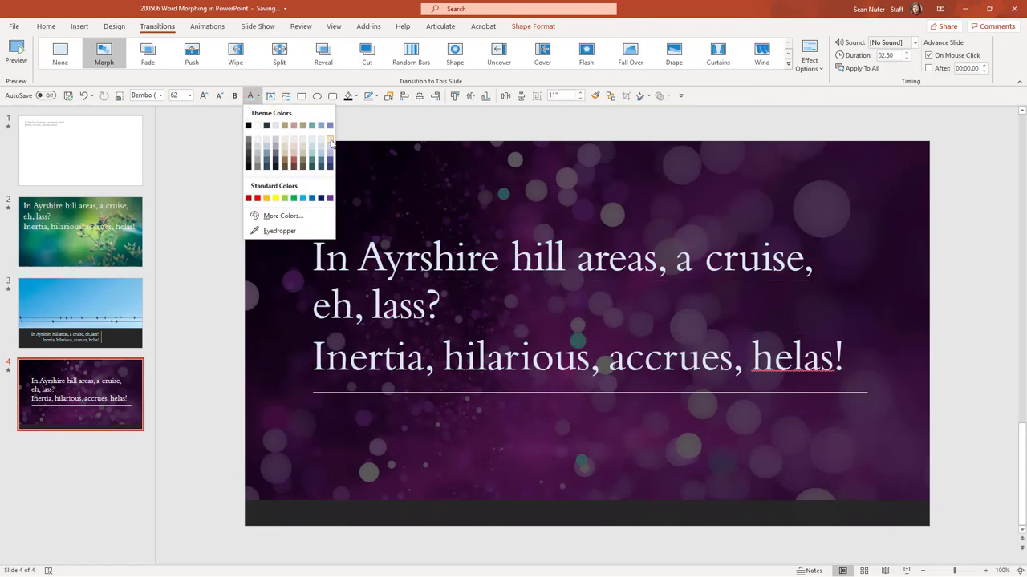
pyautogui.click(330, 144)
pyautogui.click(160, 95)
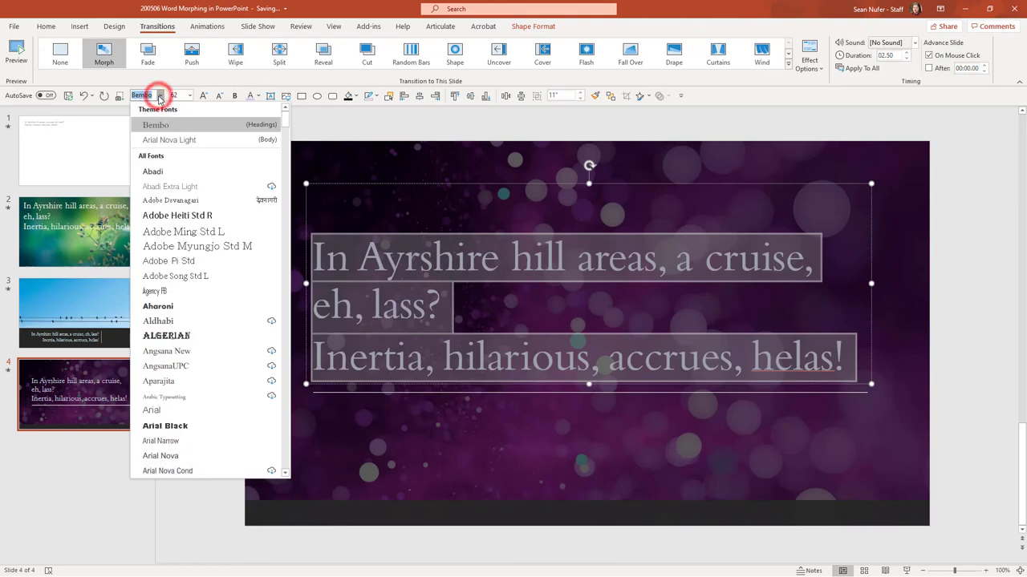
pyautogui.click(77, 226)
# Set slide 3's poem in the Aharoni font
pyautogui.click(58, 315)
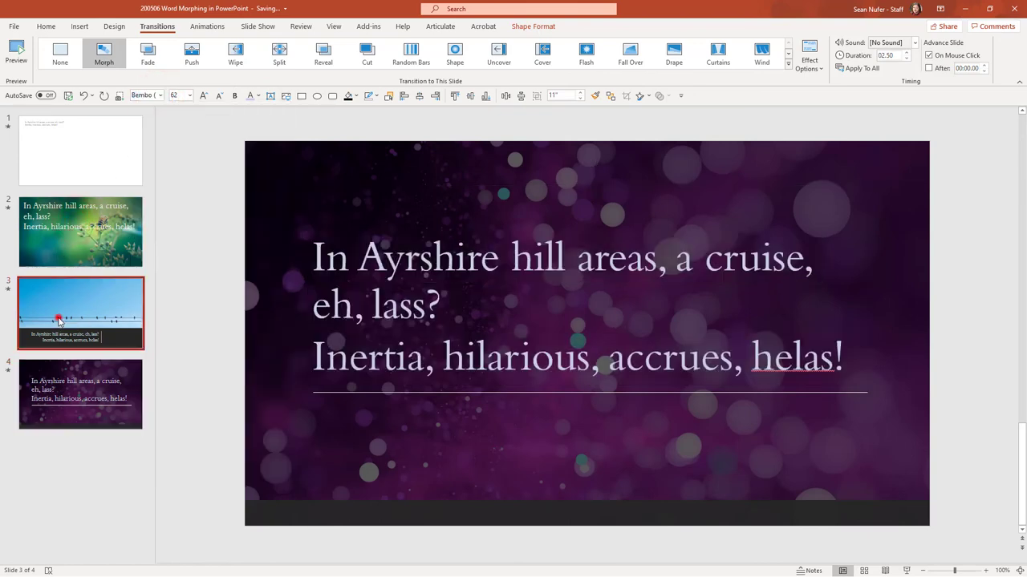
pyautogui.hotkey('ctrl', 'a')
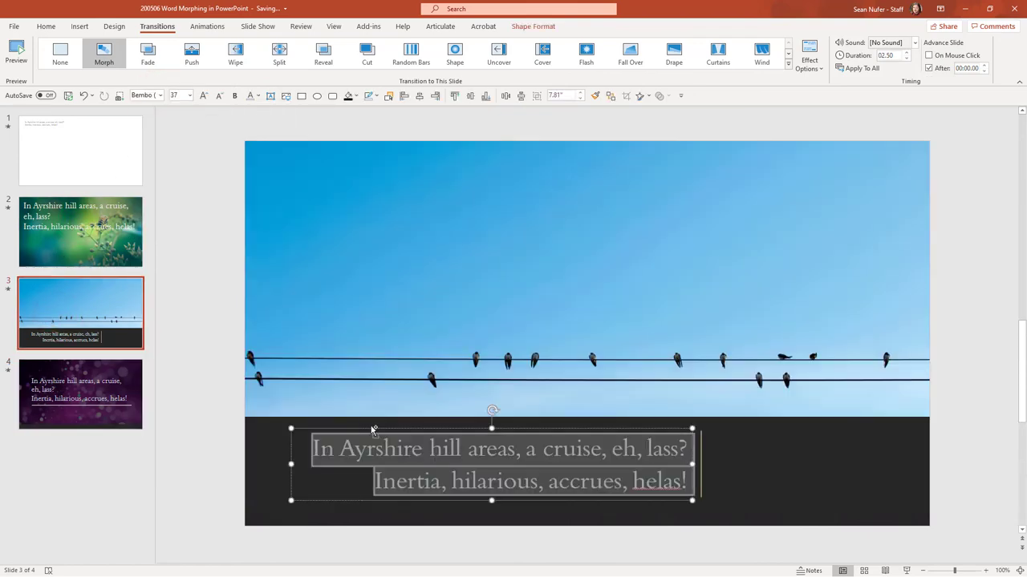
pyautogui.click(160, 95)
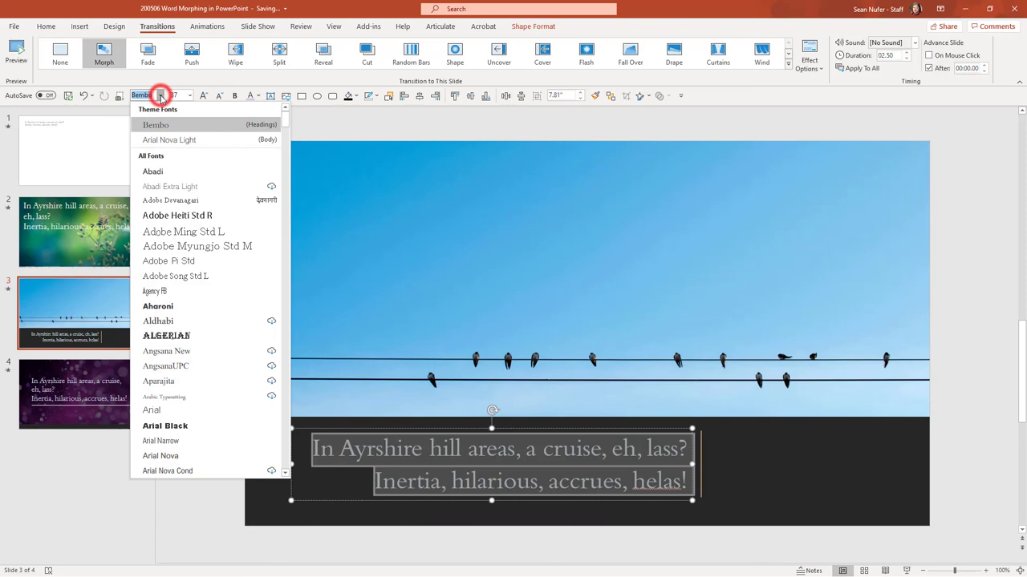
pyautogui.click(157, 303)
pyautogui.press('pagedown')
# Set slide 4's poem in the Algerian font
pyautogui.click(393, 267)
pyautogui.hotkey('ctrl', 'a')
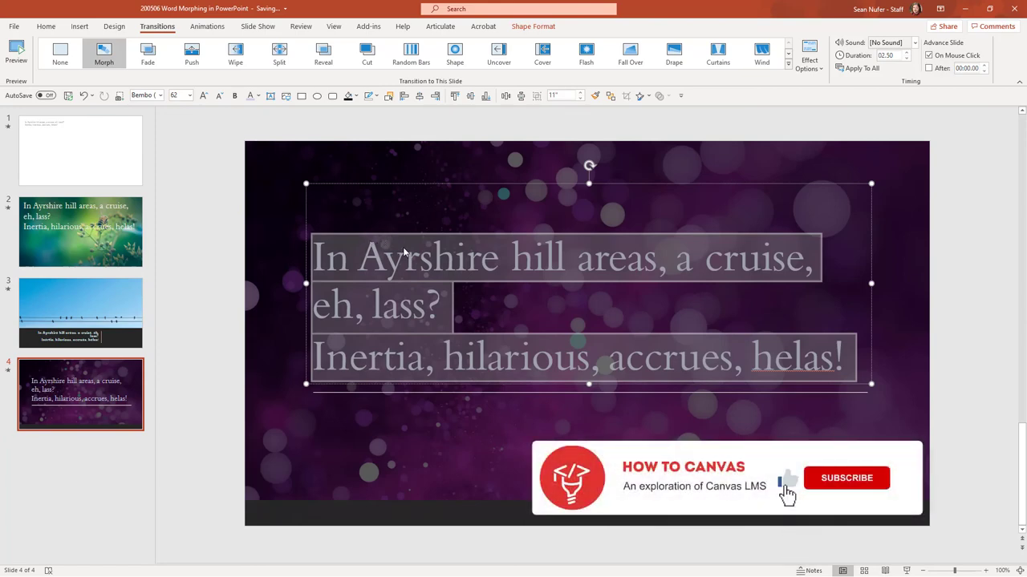
pyautogui.click(160, 95)
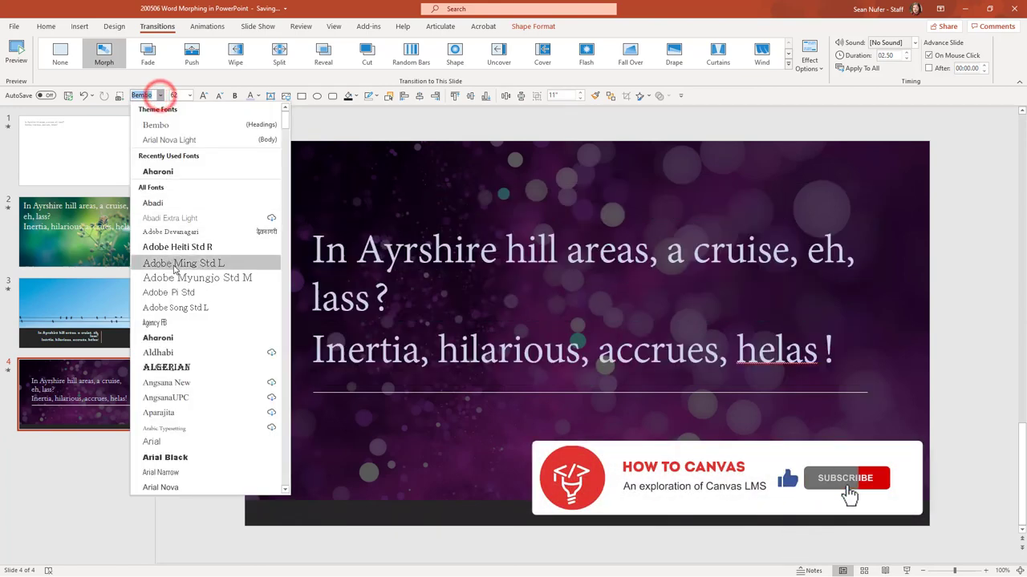
pyautogui.click(166, 279)
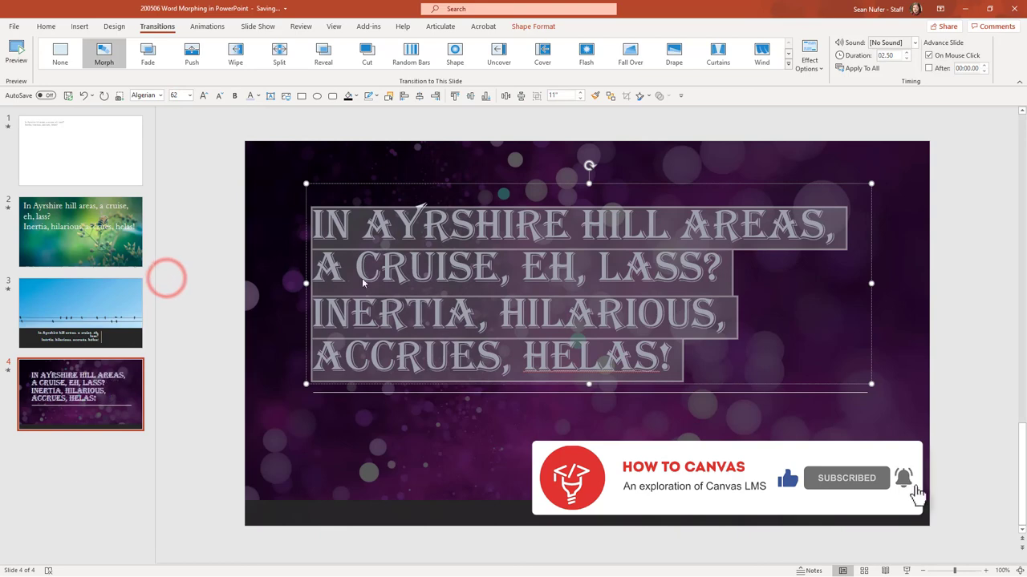